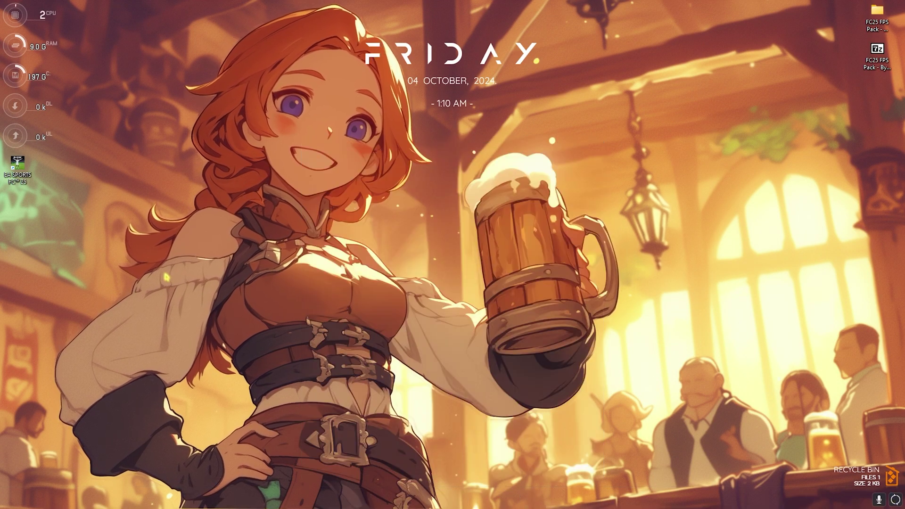
key(super)
Open Settings and check that the controller can't open Game Bar under Gaming
text(settings)
key(Return)
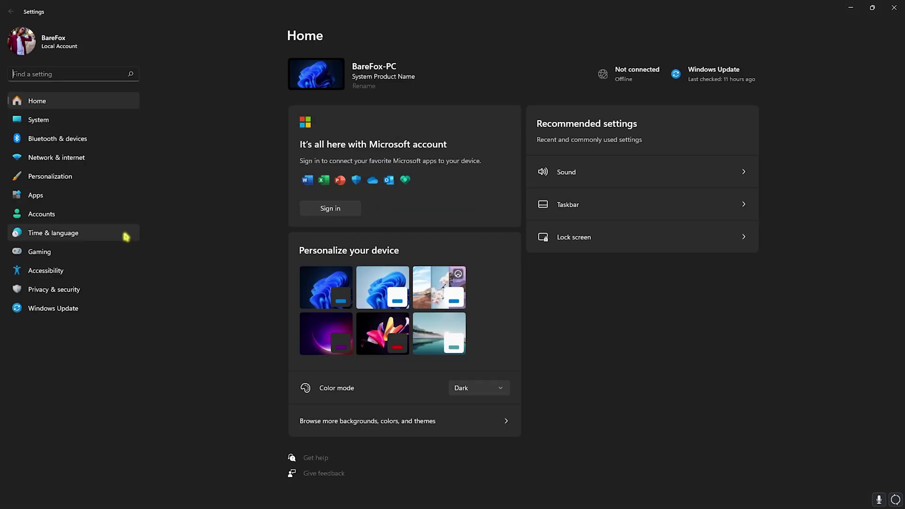
click(93, 252)
click(327, 81)
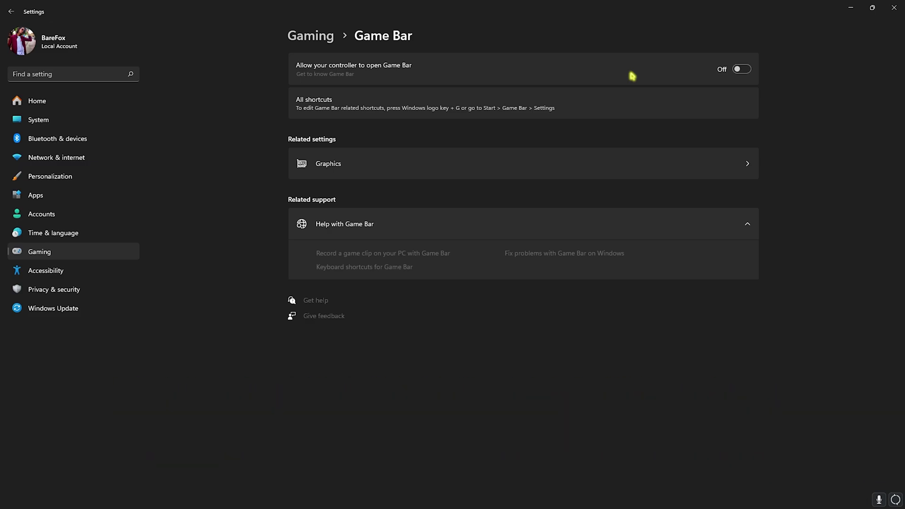
Confirm Game Mode is on, then go to the related Graphics settings
click(311, 36)
click(333, 141)
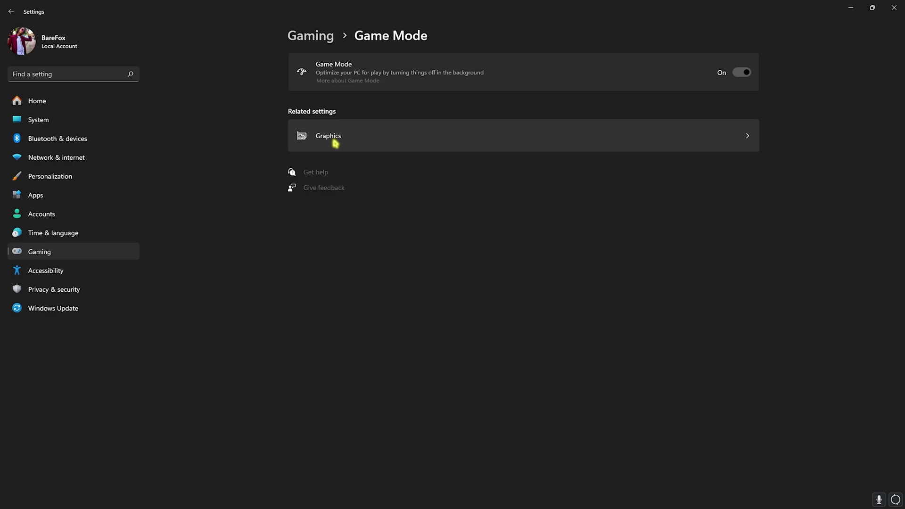
click(353, 136)
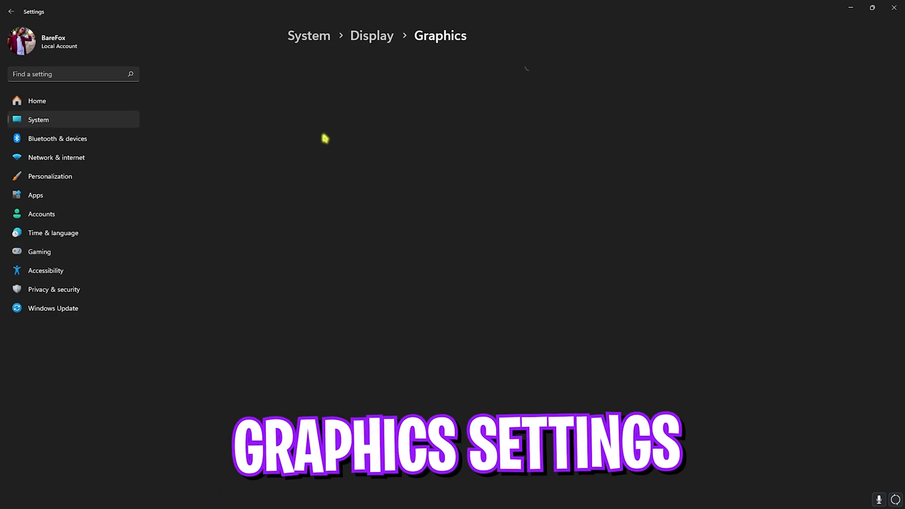
Verify hardware-accelerated GPU scheduling and windowed-game optimizations are On, then close Settings
click(327, 83)
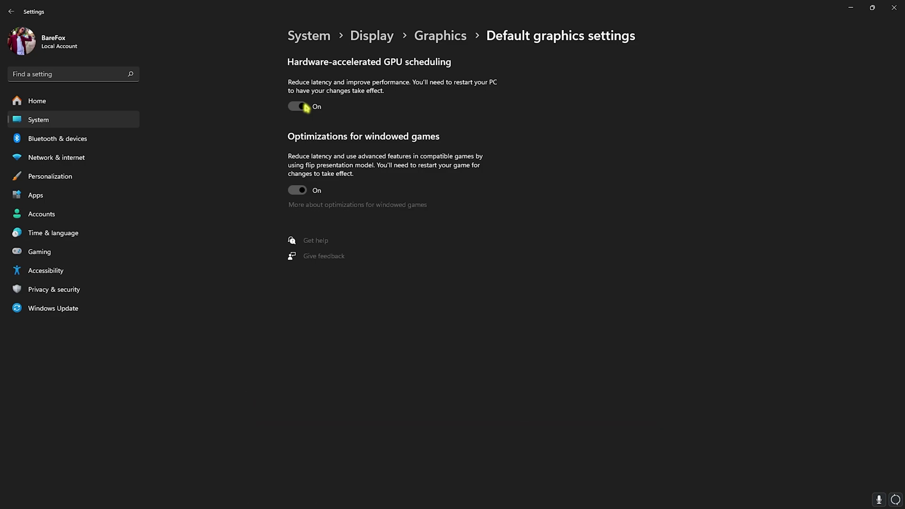
click(893, 7)
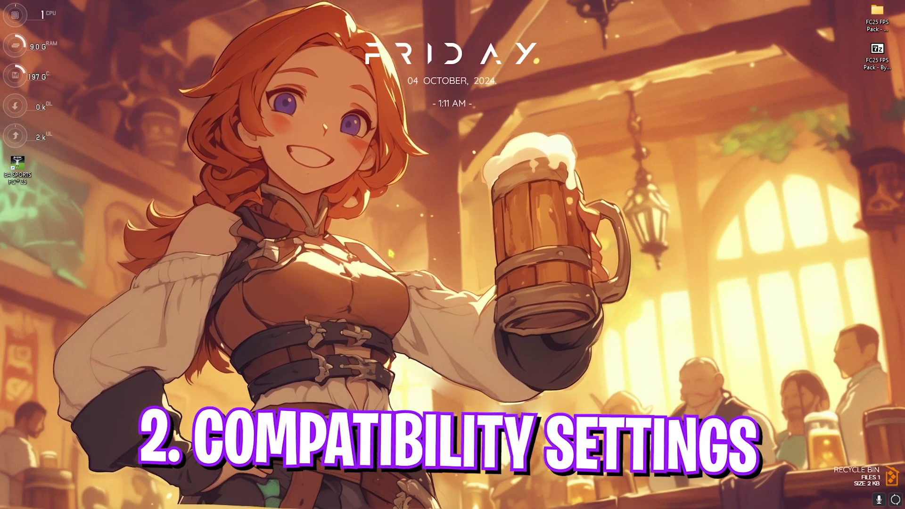
key(super)
Launch Steam and browse EA SPORTS FC 25's local install folder from the library
text(steam)
click(366, 243)
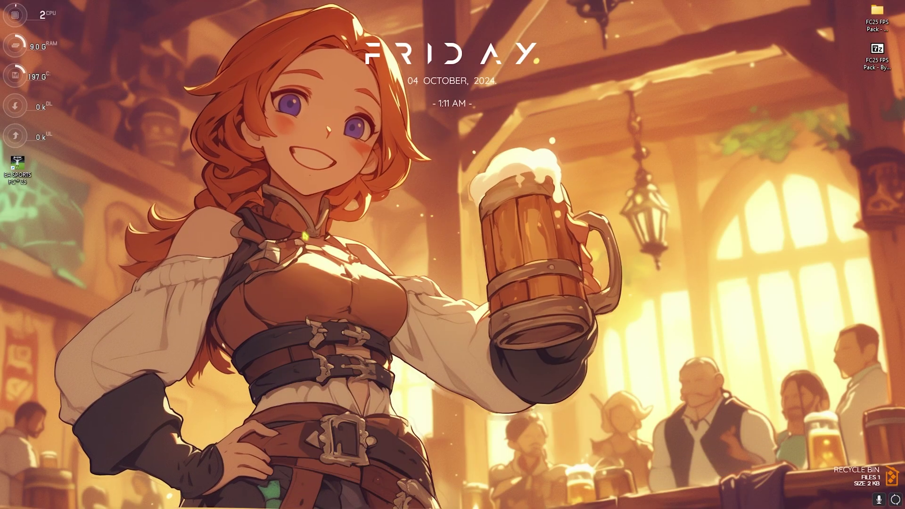
right_click(267, 287)
mouse_move(304, 346)
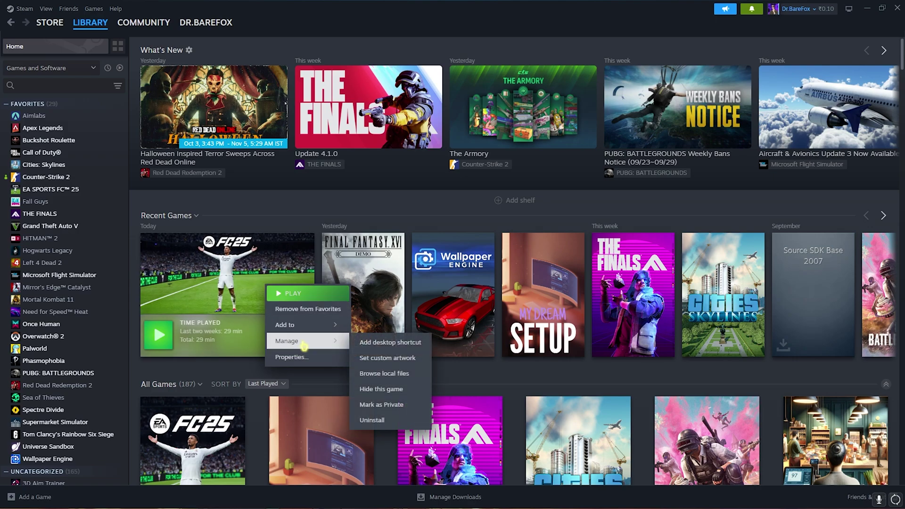
click(384, 374)
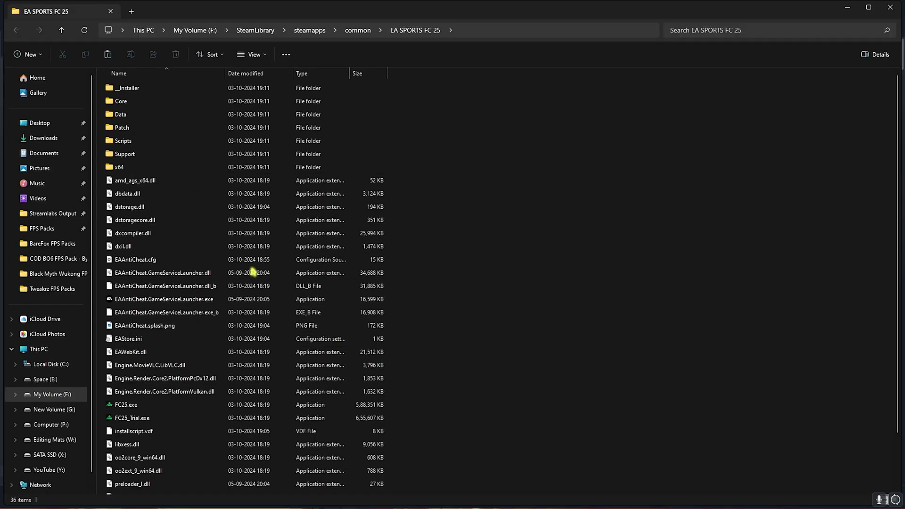
Set FC25.exe to disable fullscreen optimizations and override high-DPI scaling with Application
right_click(150, 410)
click(261, 346)
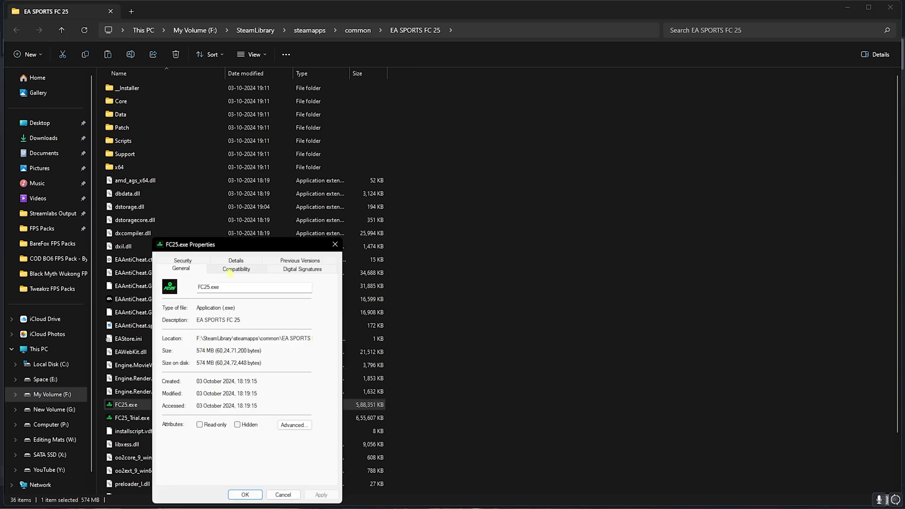
click(231, 270)
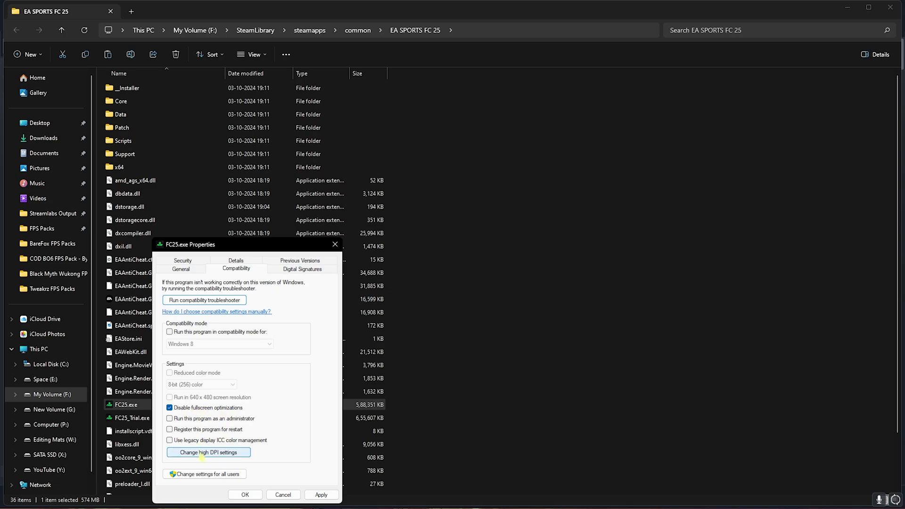
click(226, 453)
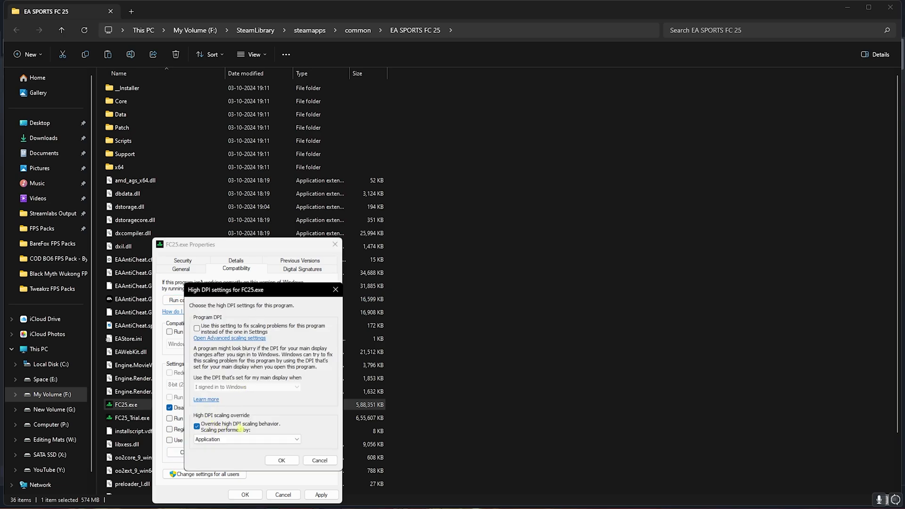
click(280, 460)
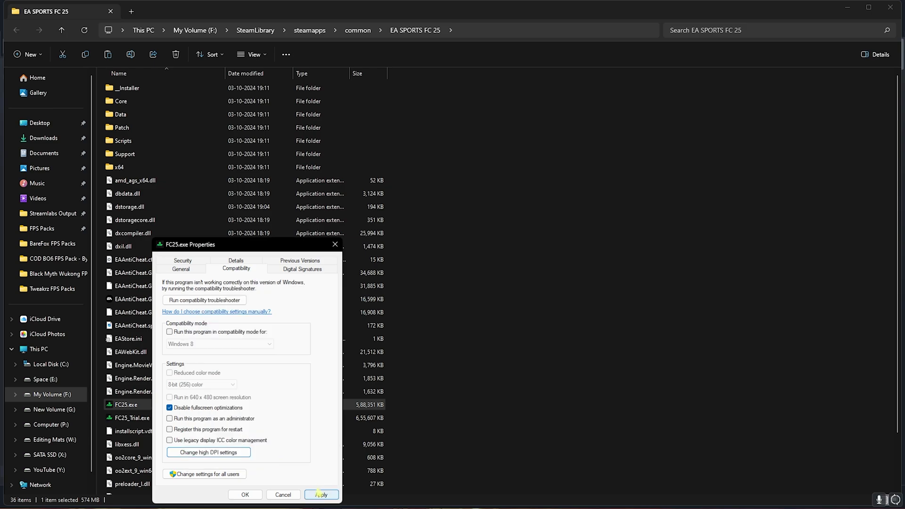
click(335, 244)
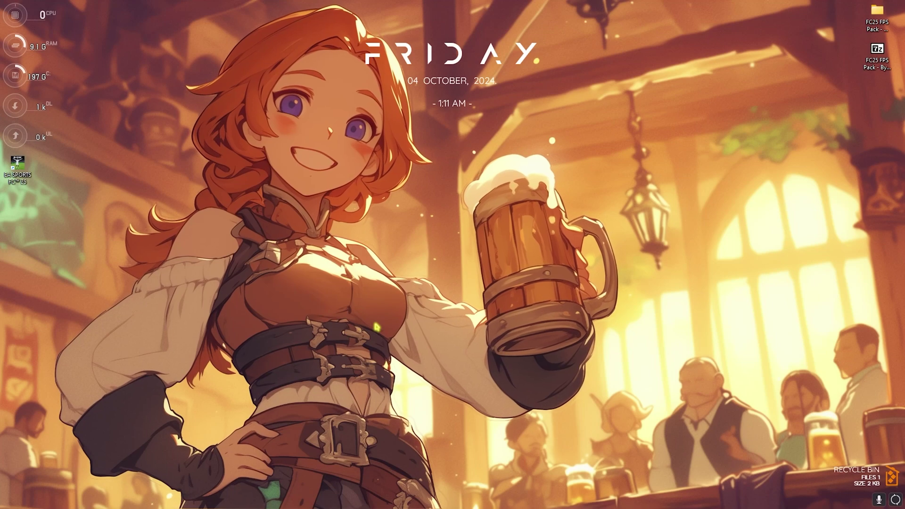
Search Start for 'adjust the appearance and performance of Windows' to reach Performance Options
key(super)
text(afj)
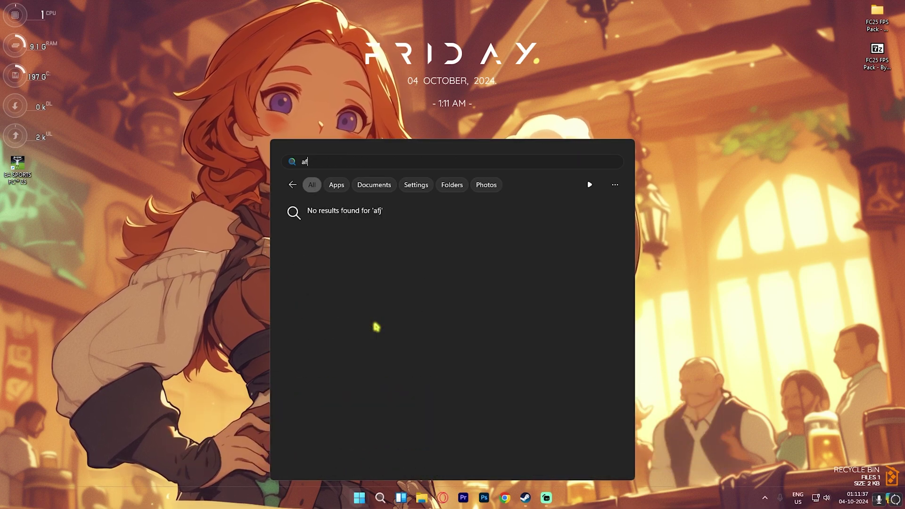
key(BackSpace)
text(dj)
key(BackSpace)
text(k)
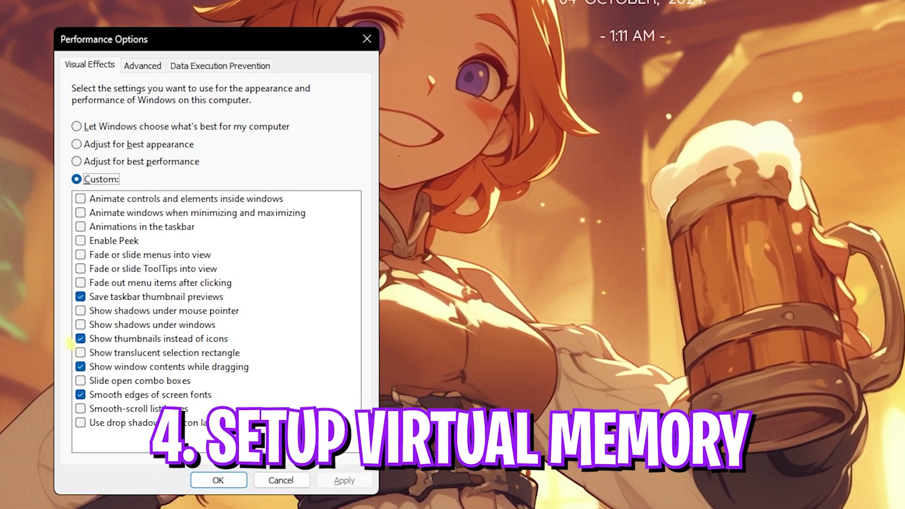
Open the Advanced tab's virtual memory settings and select drive C's initial size
click(143, 66)
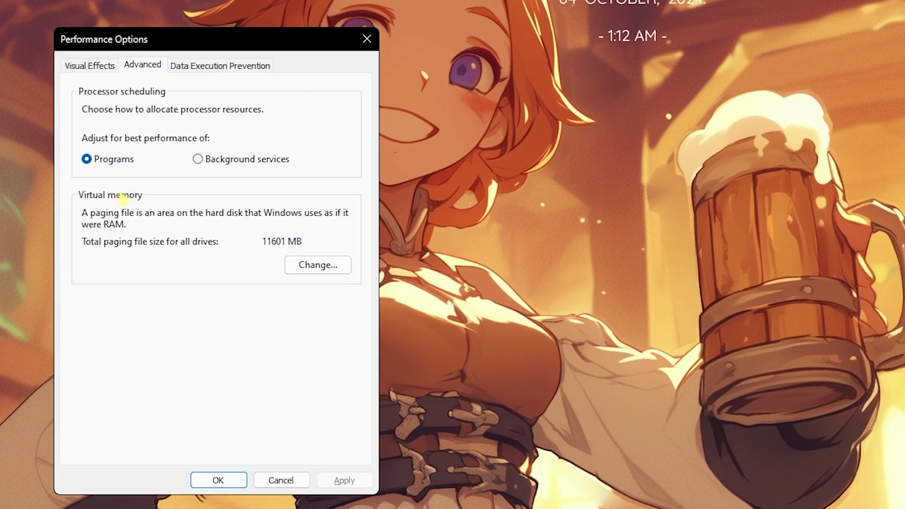
click(327, 267)
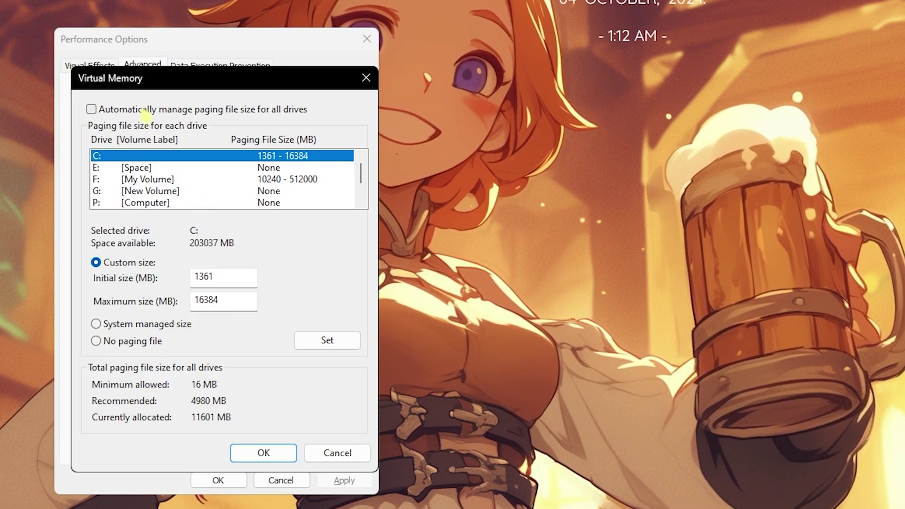
double_click(228, 277)
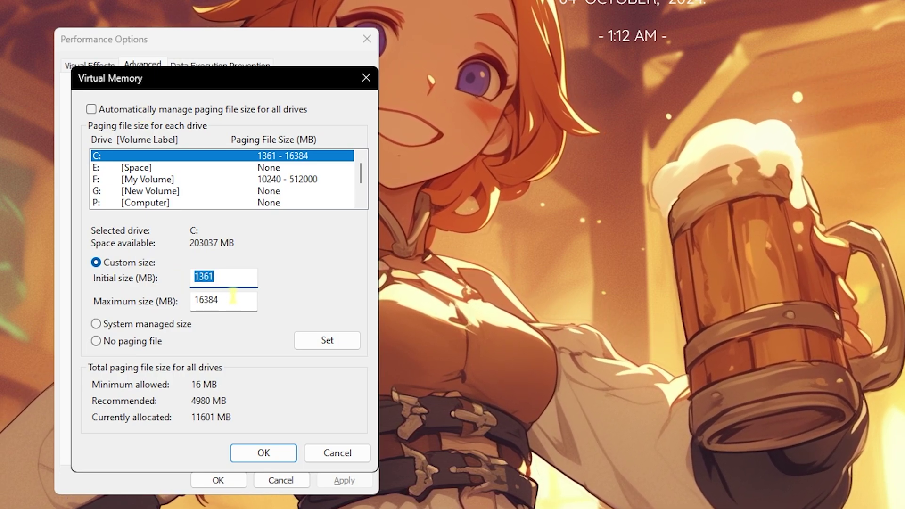
Launch Calculator with a 'calc' Start search
key(super)
text(v)
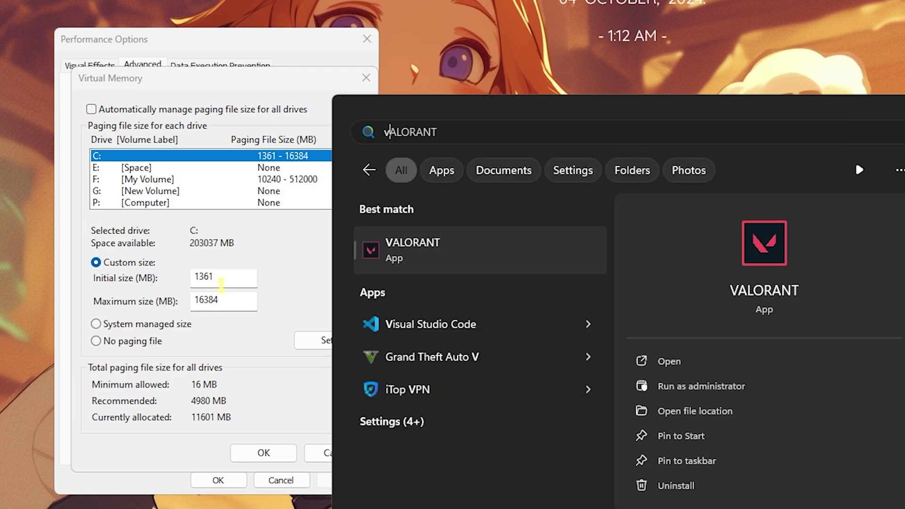
key(BackSpace)
text(calc)
key(Return)
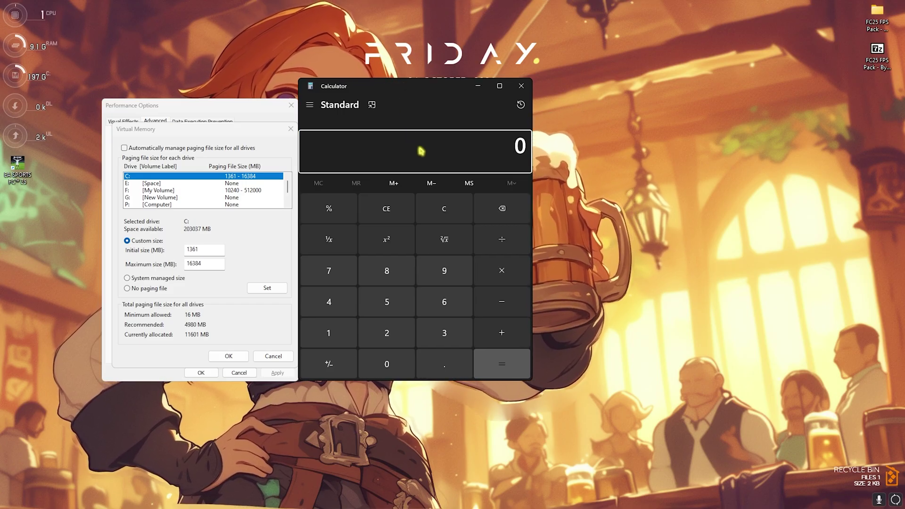
Calculate 32 × 1024 = 32,768, then divide by 2 to get 16,384
click(438, 323)
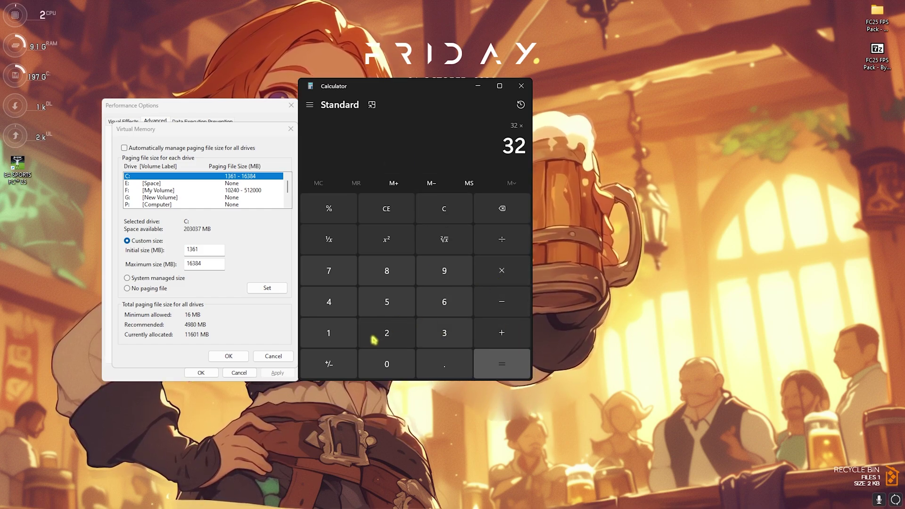
click(349, 340)
click(379, 362)
click(376, 334)
click(351, 303)
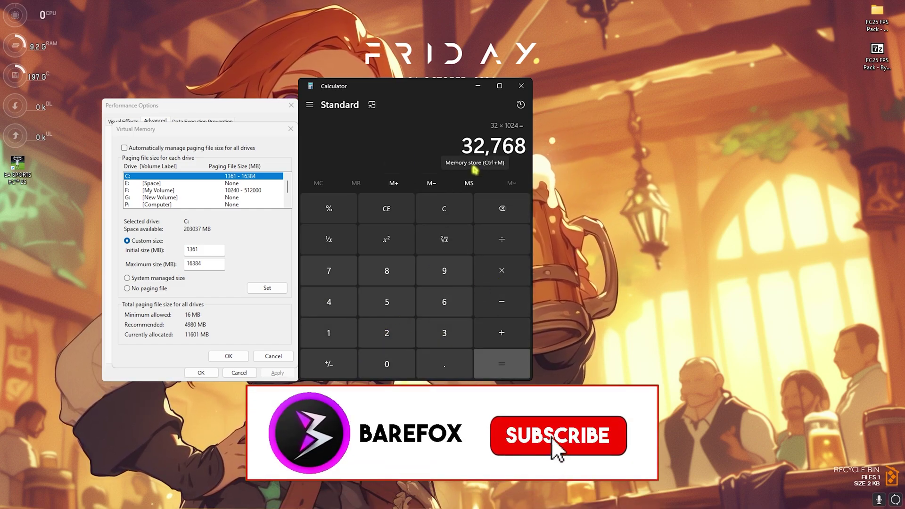
click(490, 236)
click(386, 333)
click(501, 363)
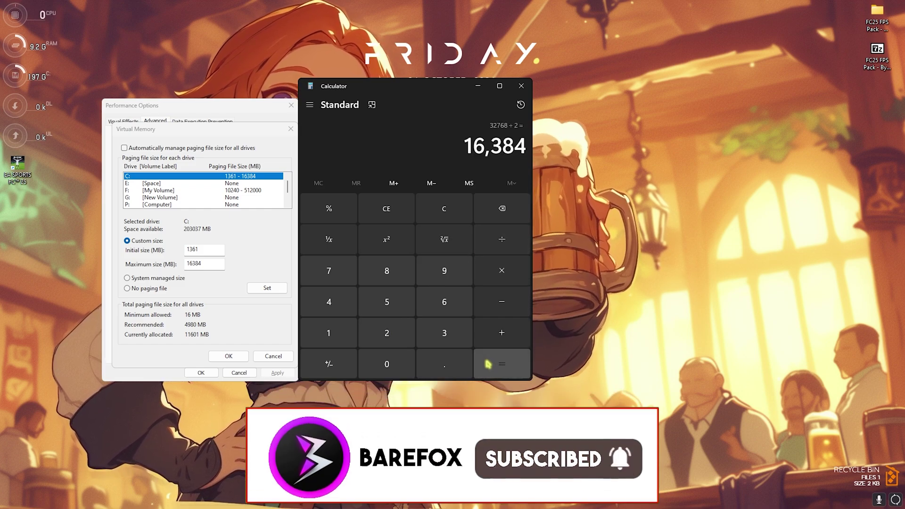
Check the maximum paging size is 16384, close Calculator, and confirm Virtual Memory
click(204, 263)
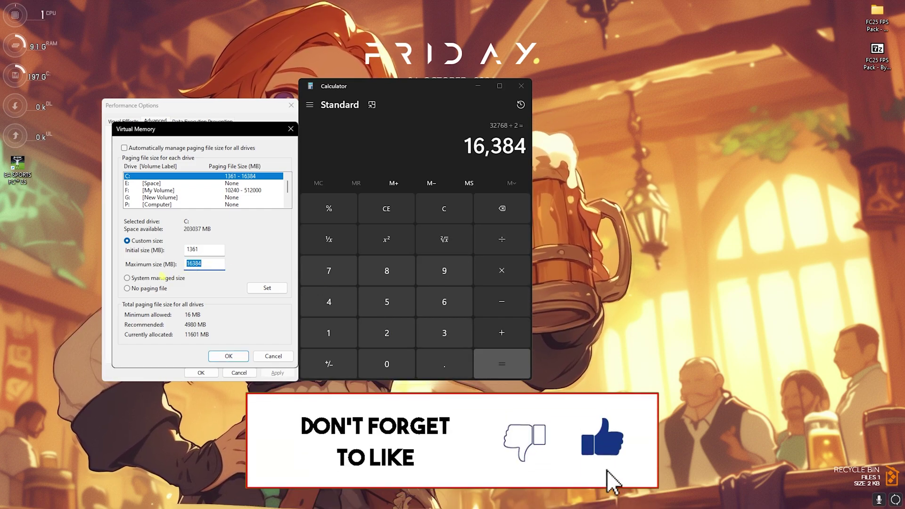
click(521, 86)
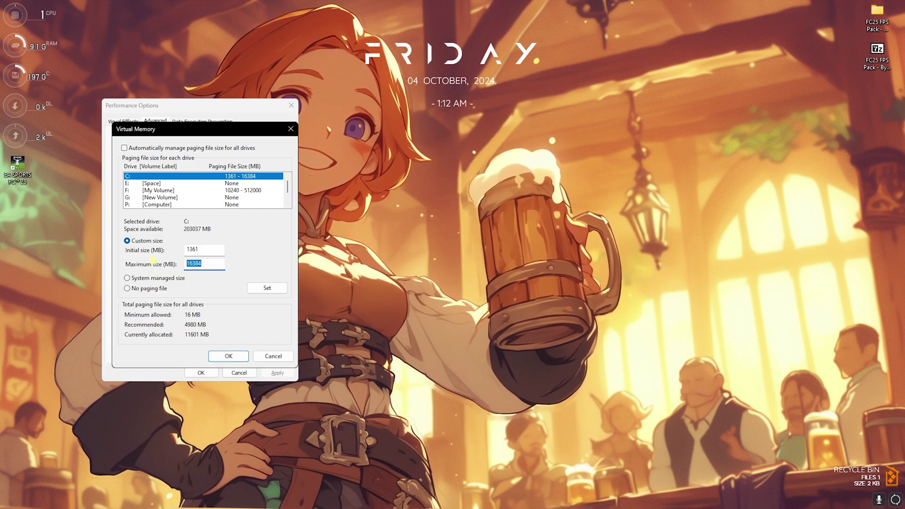
click(229, 355)
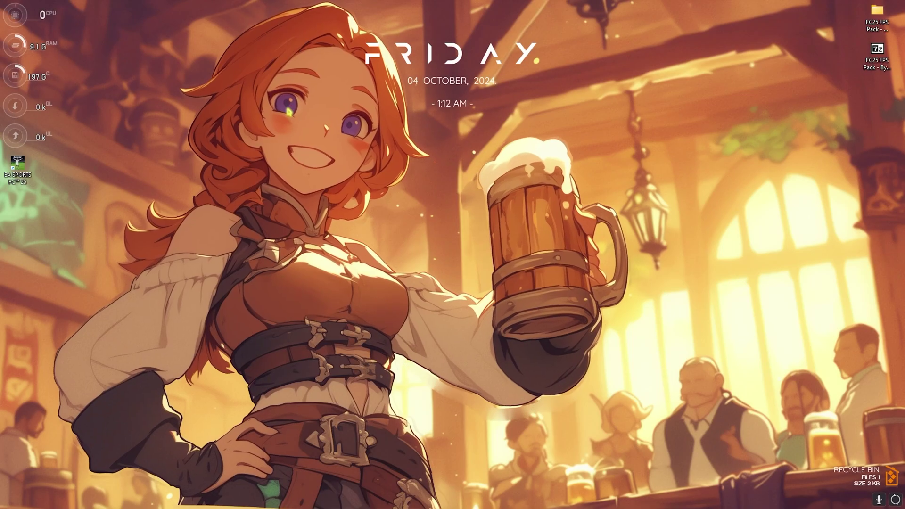
Create a restore point named FC25 for Local Disk (C:) and dismiss the success message
key(super)
text(create a restore point)
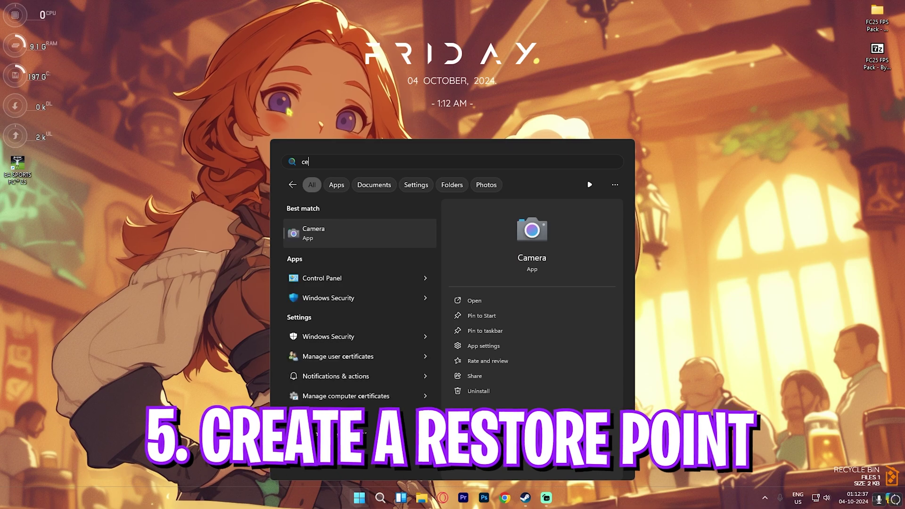
key(Return)
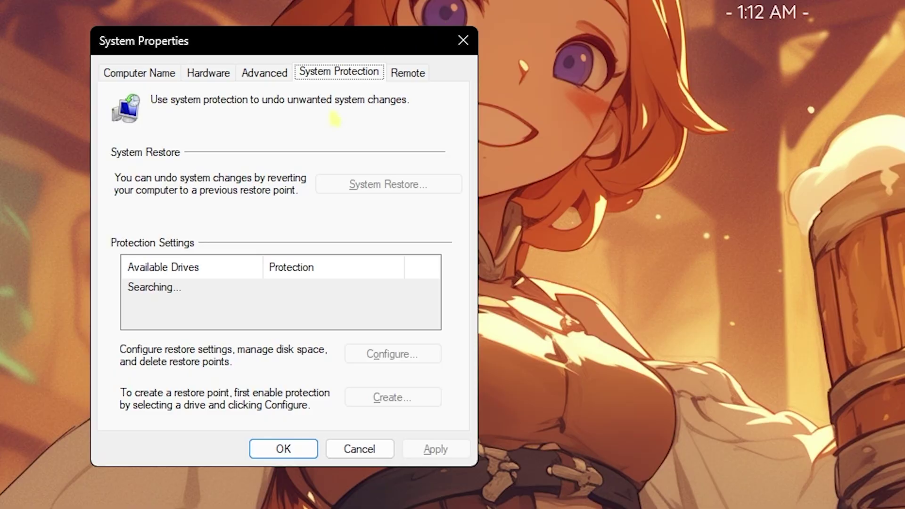
click(207, 318)
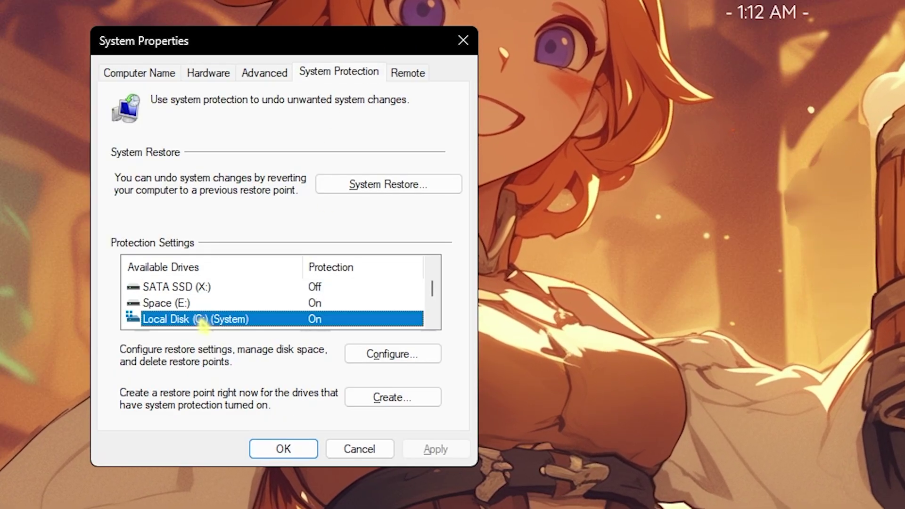
click(375, 398)
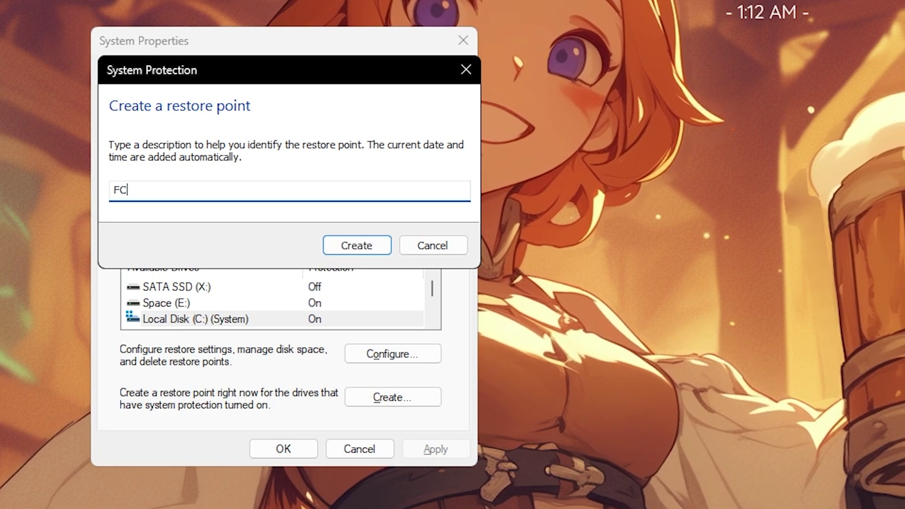
key(Return)
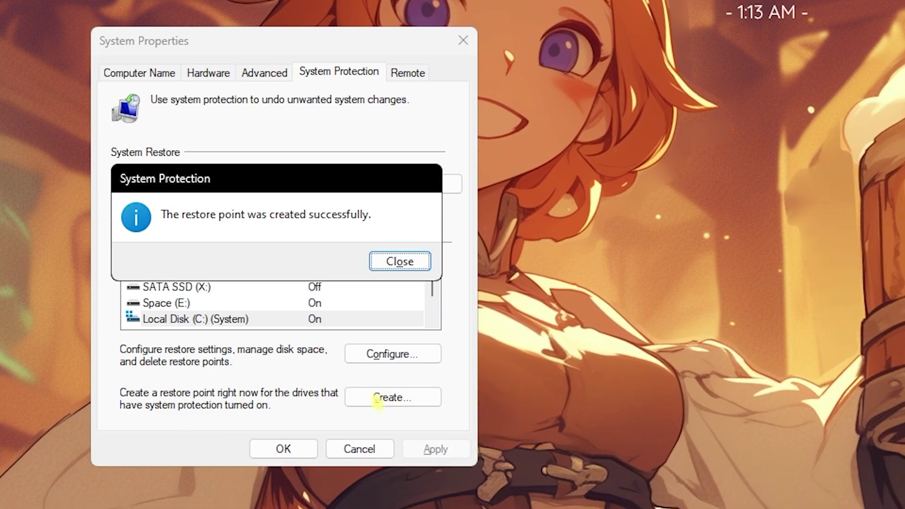
click(386, 257)
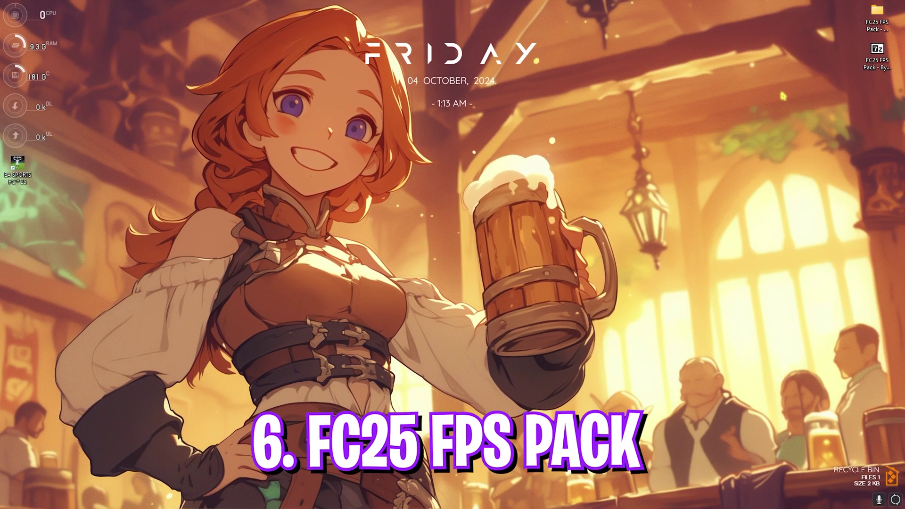
Open the FC25 FPS Pack and browse the CPU Priority AMD and INTEL subfolders
double_click(878, 15)
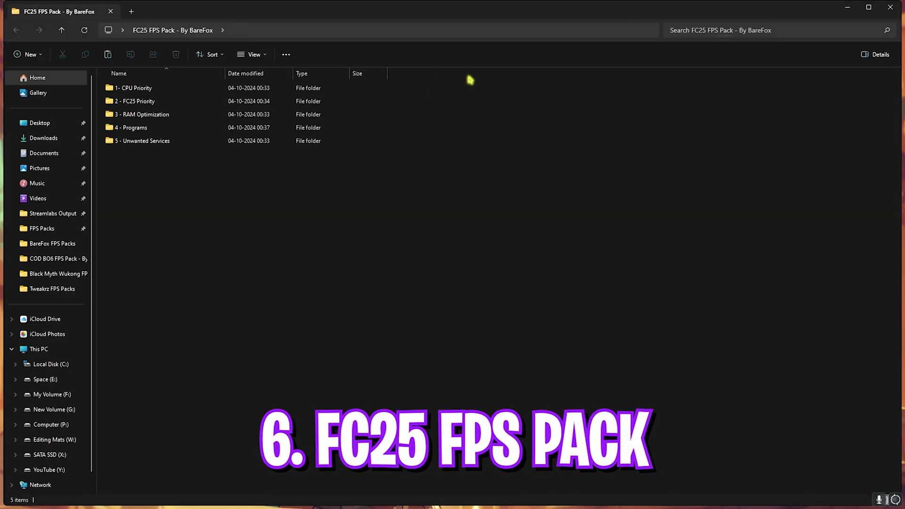
drag(118, 179, 137, 213)
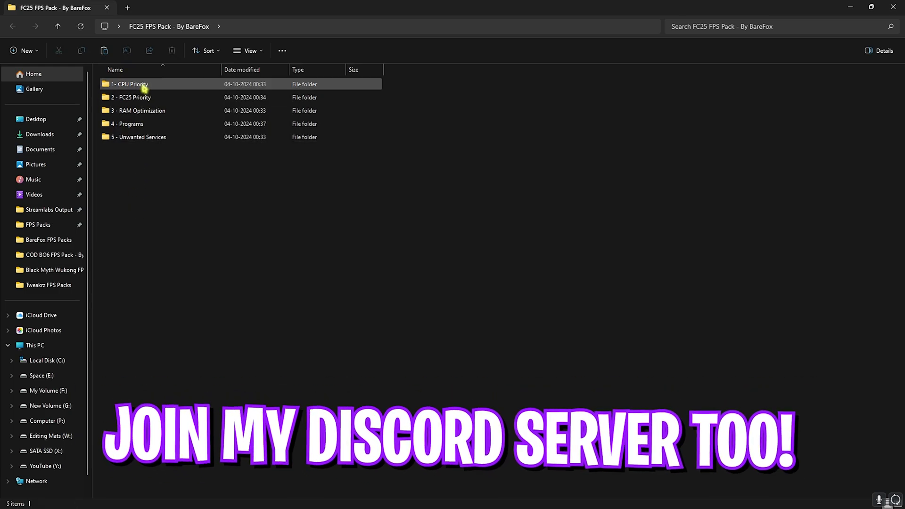
double_click(144, 87)
double_click(141, 87)
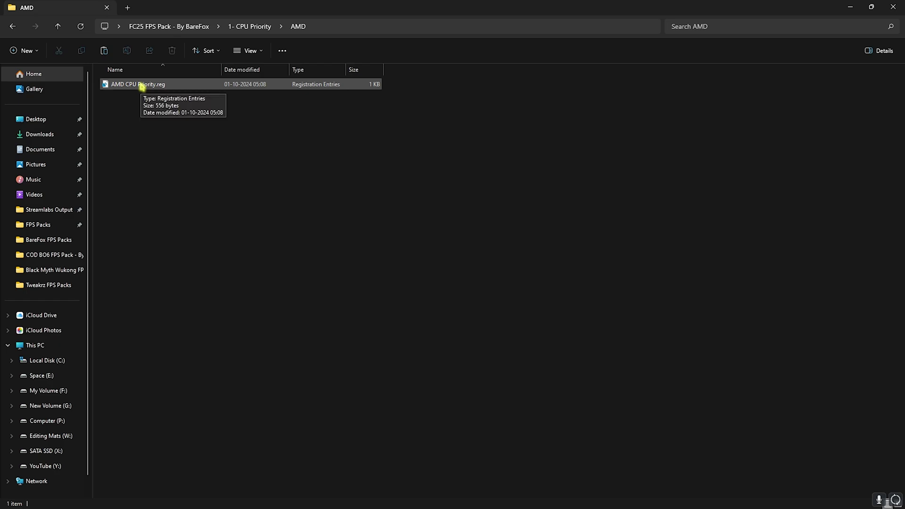
double_click(138, 94)
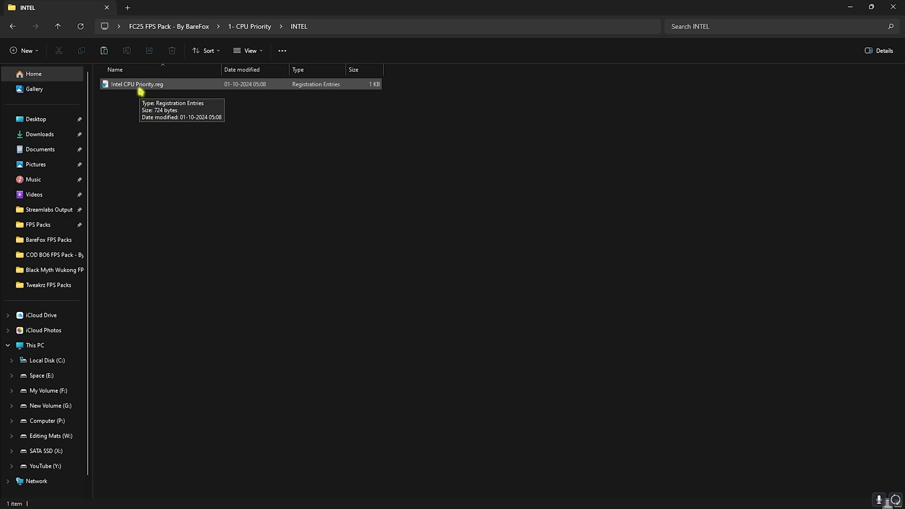
click(252, 27)
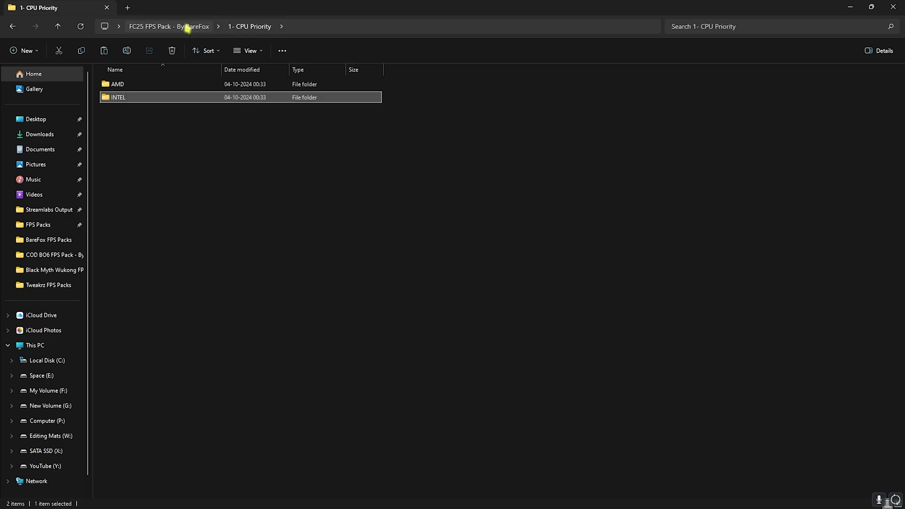
click(188, 26)
Review the three registry files in the 2 - FC25 Priority folder
double_click(138, 98)
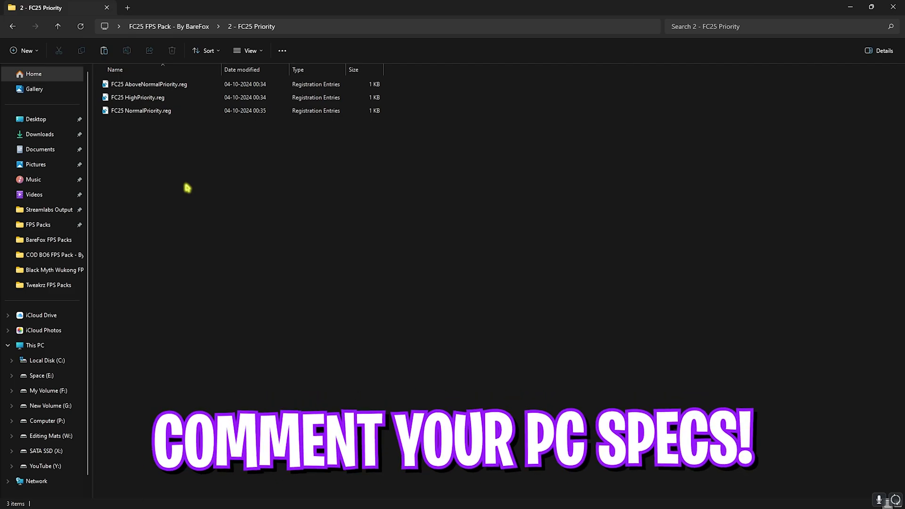
drag(186, 187, 152, 88)
click(167, 162)
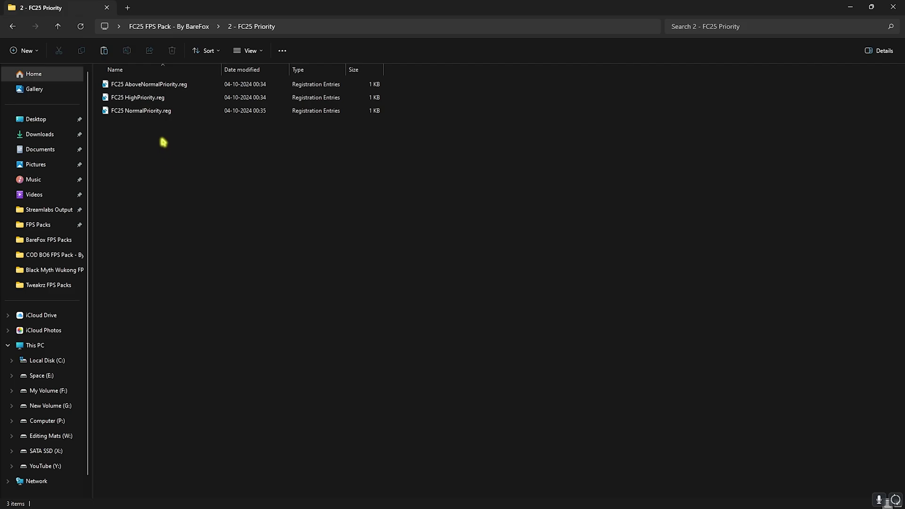
click(170, 29)
Review the RAM Optimization files (2GB–128GB, 32GB Ram.reg, Reset to Default.reg), then open 4 - Programs
double_click(132, 112)
drag(401, 254, 371, 83)
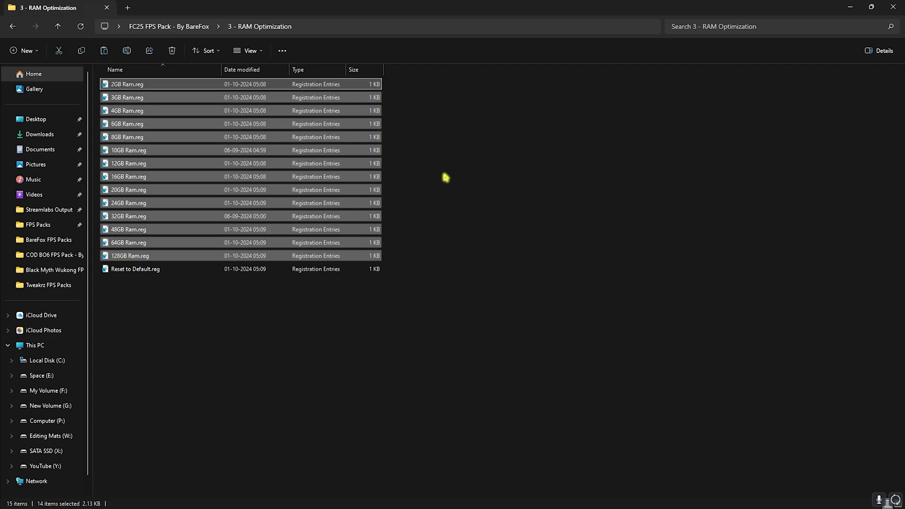
click(445, 177)
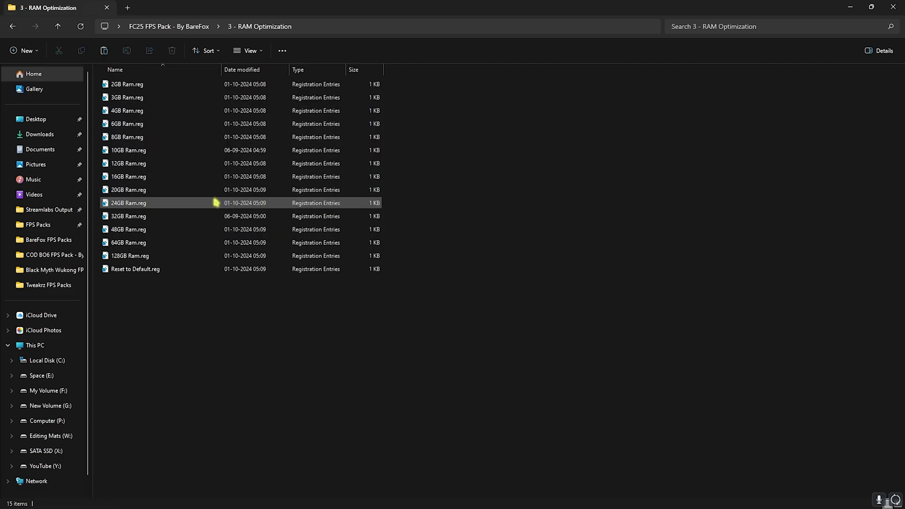
click(179, 218)
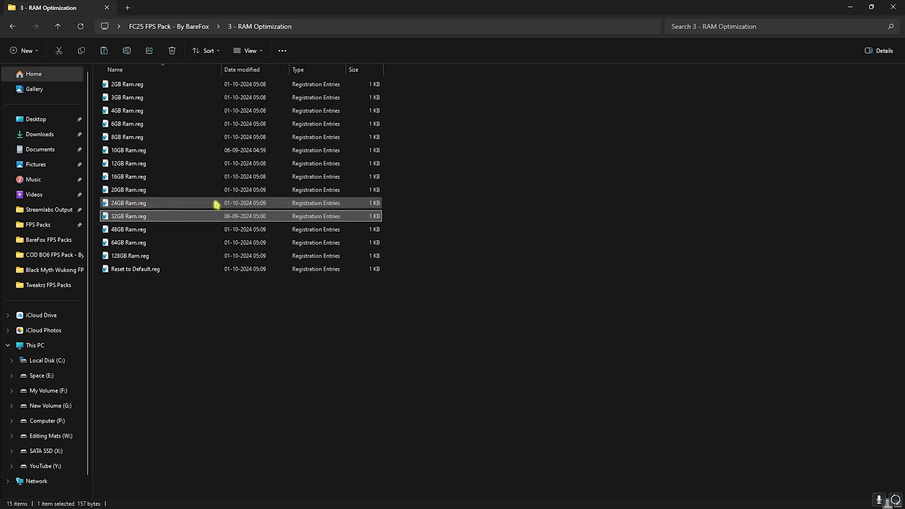
drag(395, 254, 376, 75)
click(469, 158)
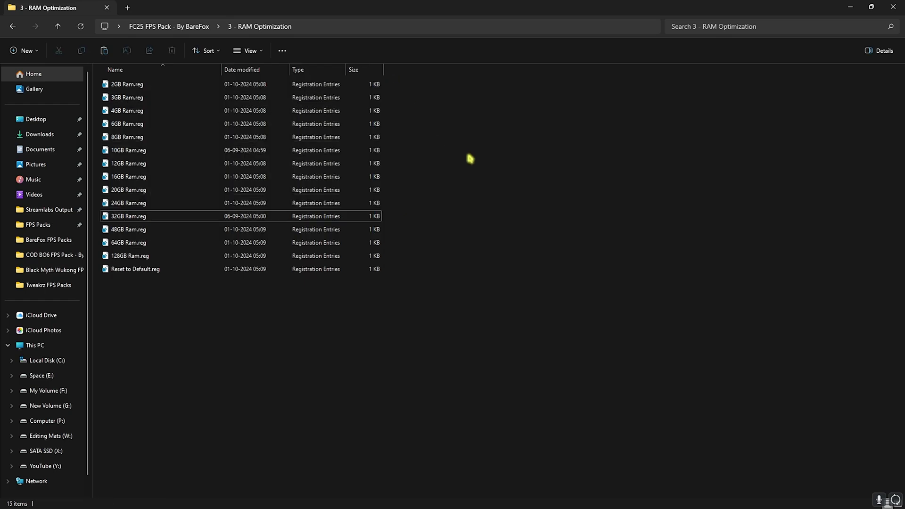
click(199, 272)
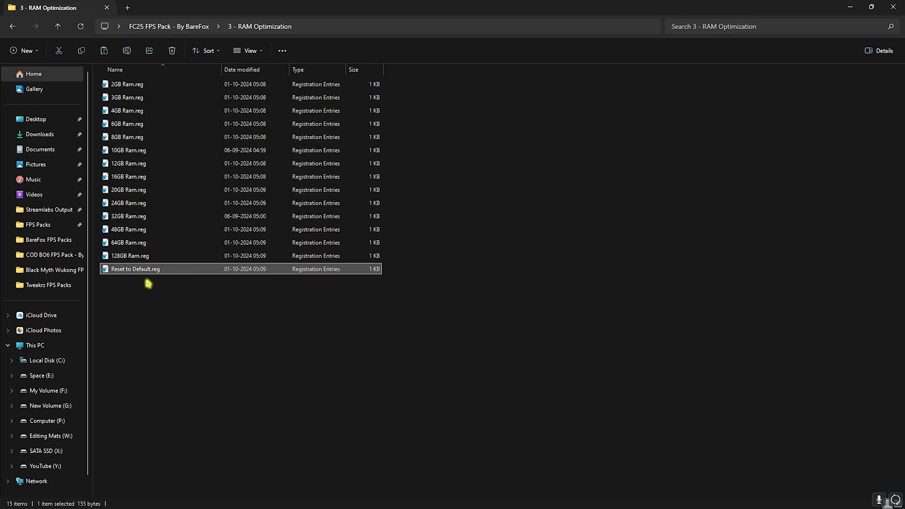
key(alt+Up)
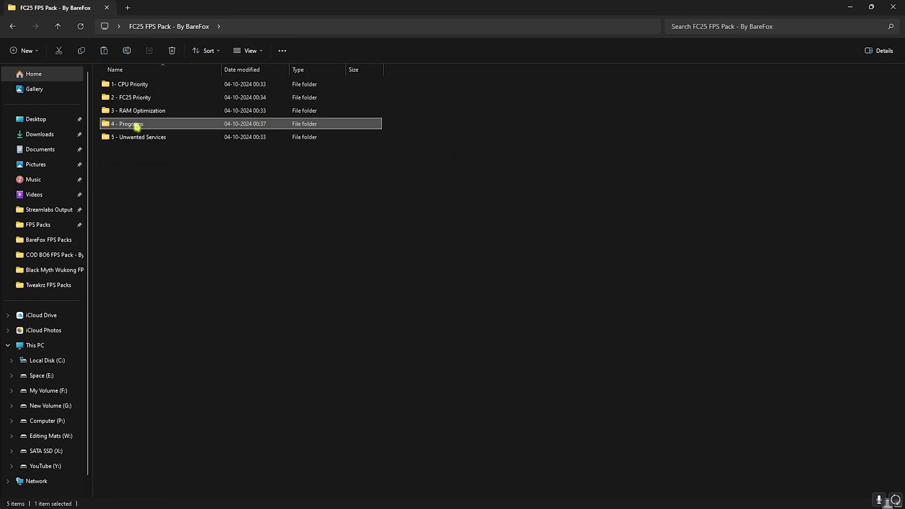
double_click(136, 123)
Run Clean Temporary Files.bat as administrator to delete all temporary files, then close its console
drag(135, 84, 134, 138)
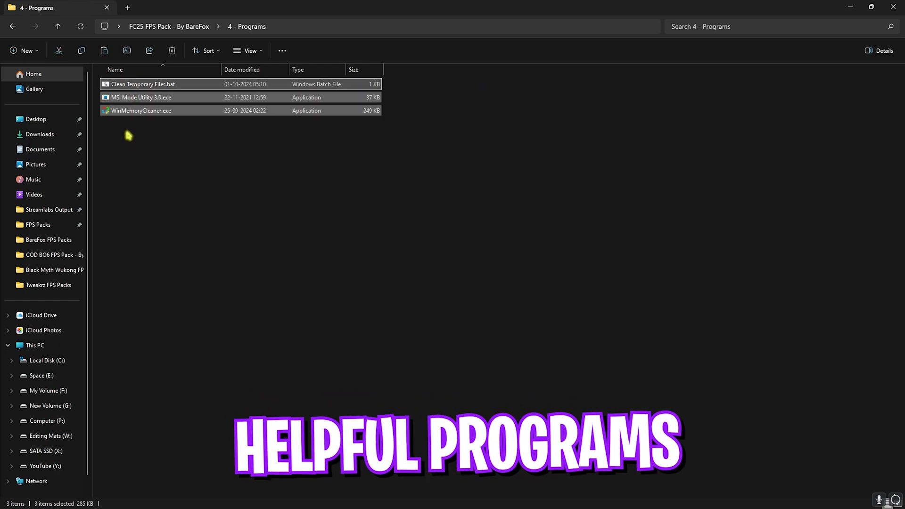
click(137, 87)
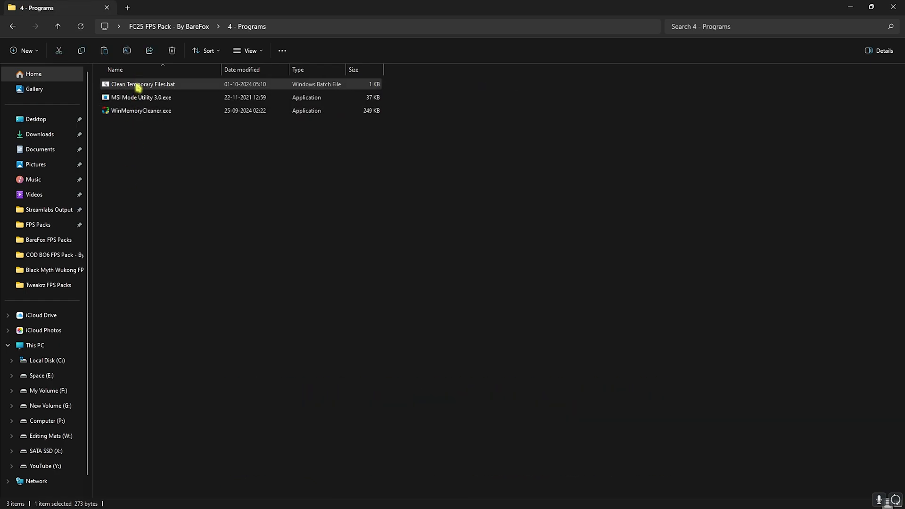
right_click(137, 87)
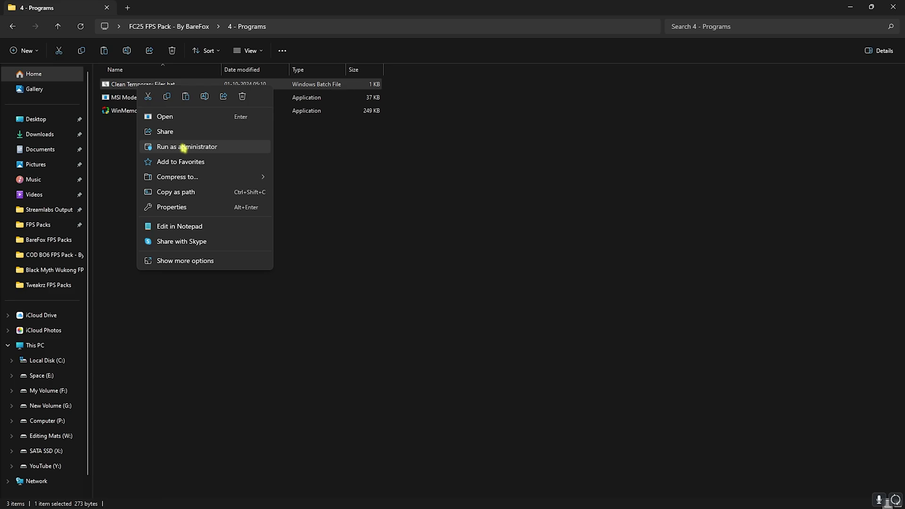
click(184, 147)
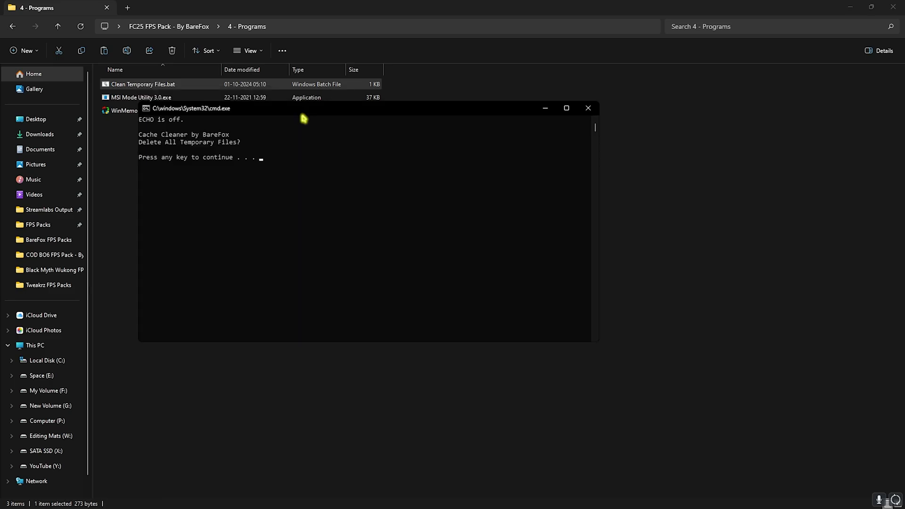
key(Return)
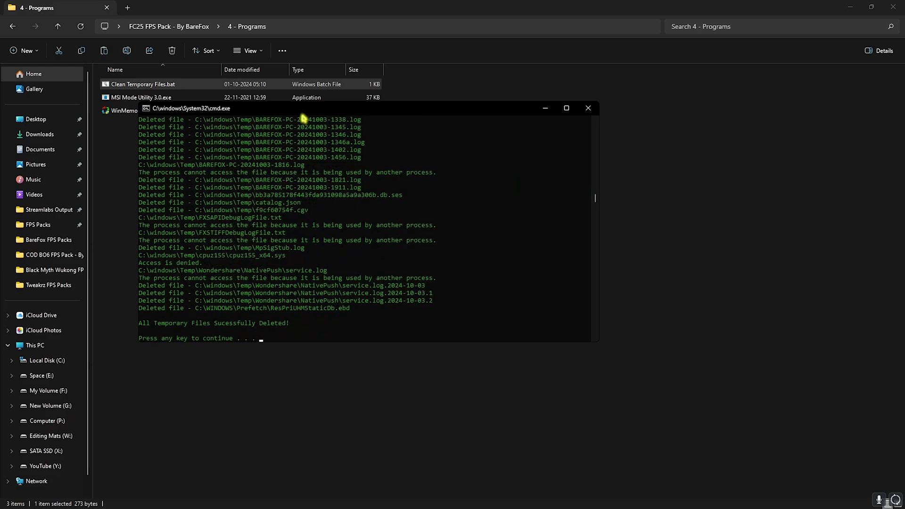
key(Return)
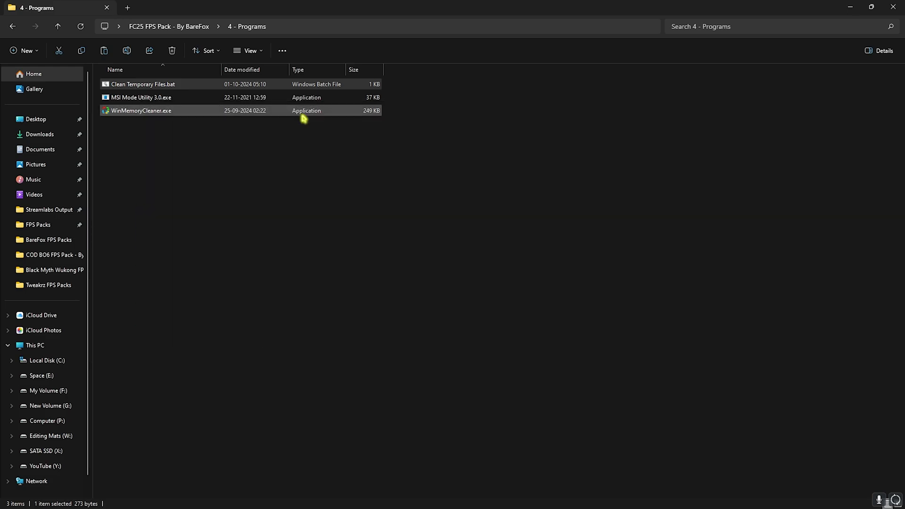
click(163, 98)
Run MSI Mode Utility as administrator, enable MSI with High priority on the RTX 2070 SUPER, and apply
right_click(164, 99)
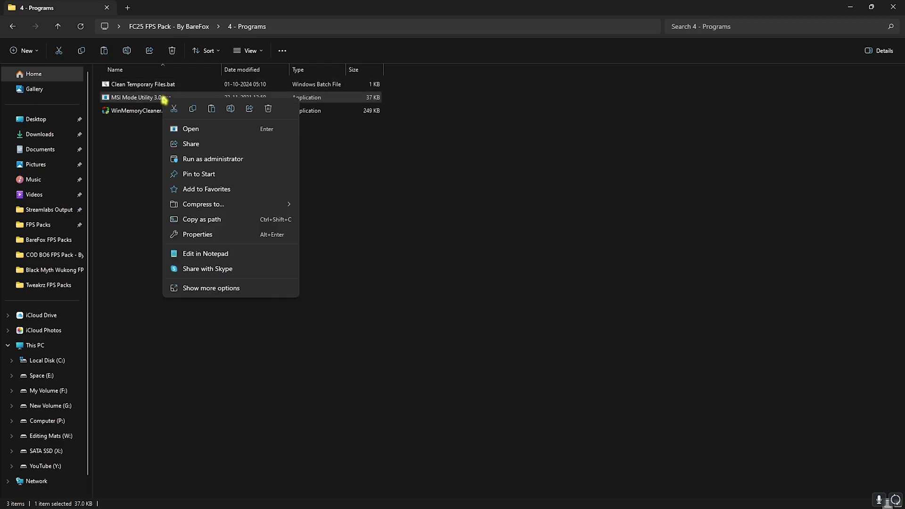
click(189, 158)
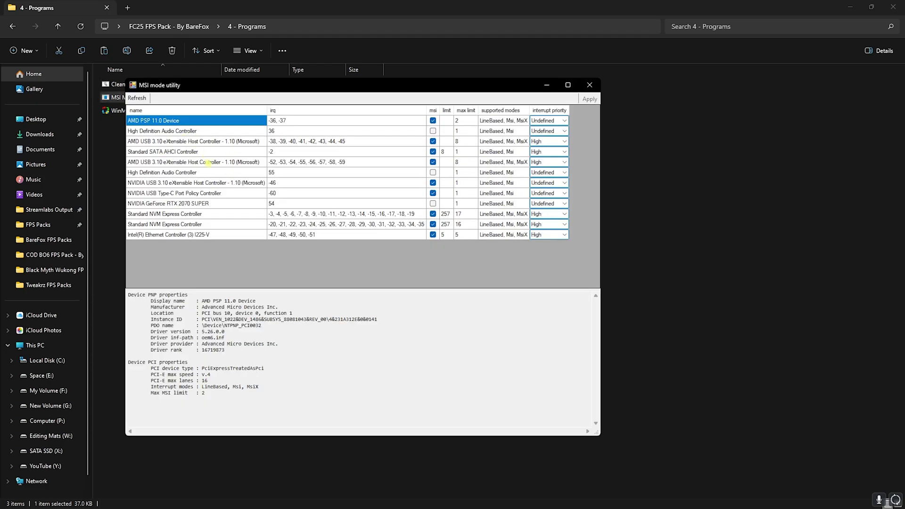
click(205, 204)
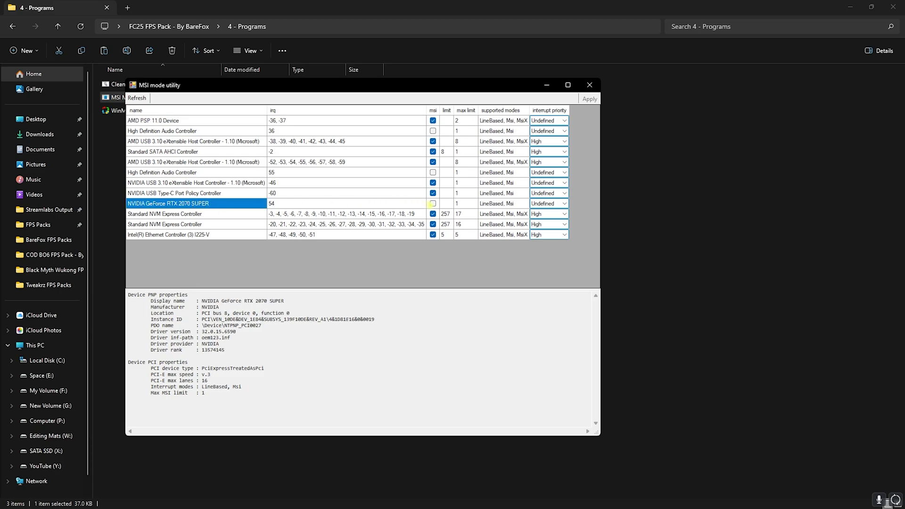
click(432, 203)
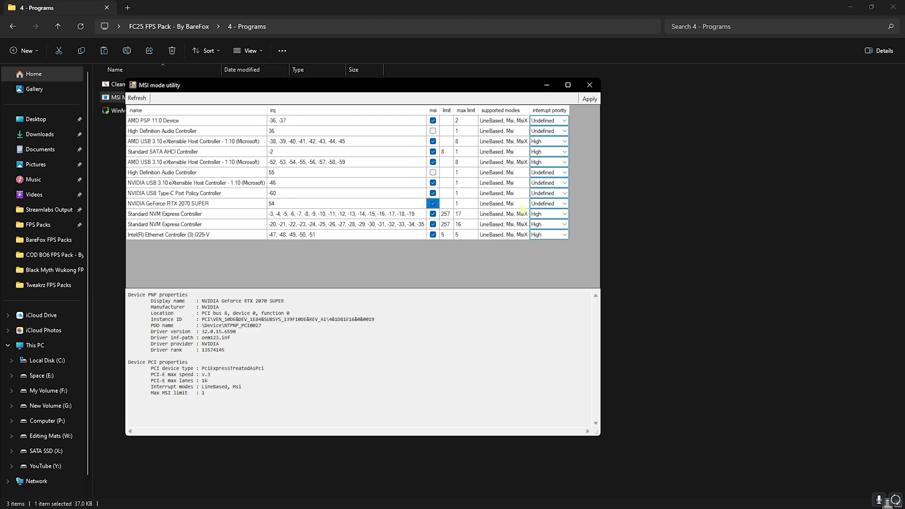
click(564, 204)
click(547, 231)
click(589, 99)
click(589, 85)
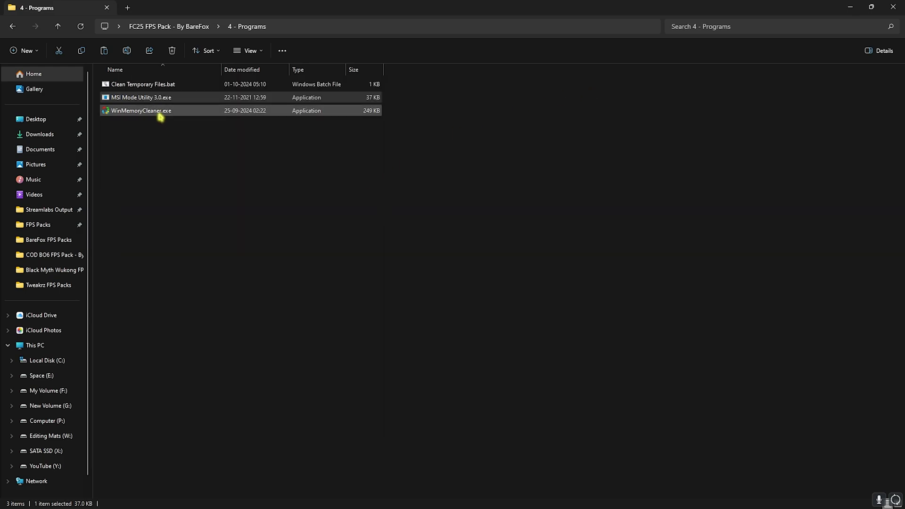
click(115, 112)
Launch WinMemoryCleaner.exe as administrator, uncheck Run on low priority, and run Optimize
right_click(136, 115)
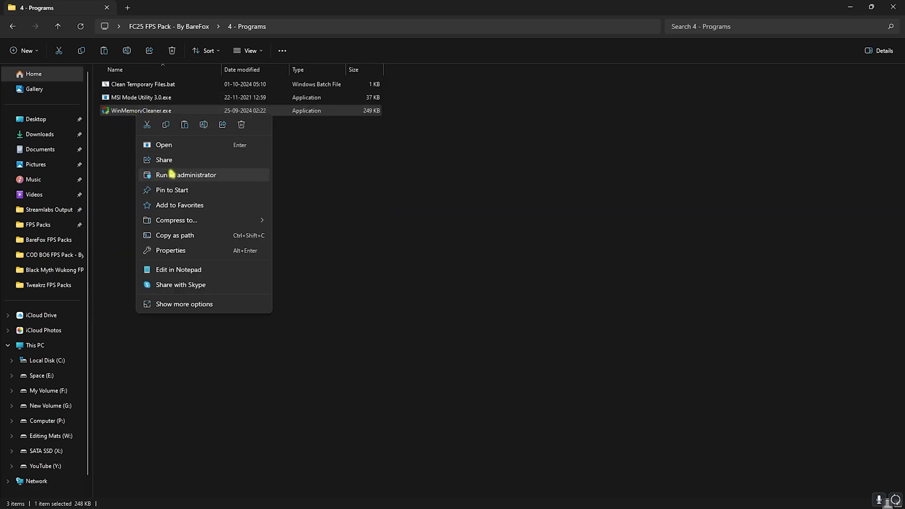
click(172, 175)
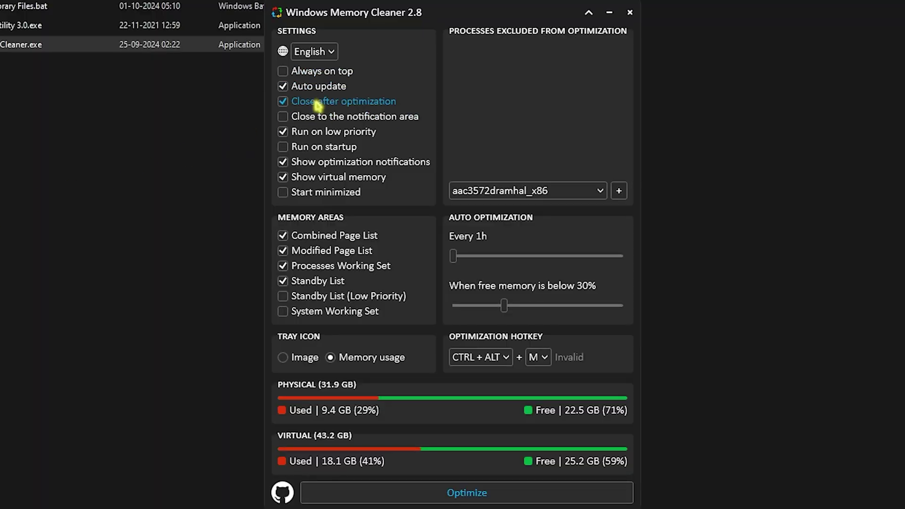
click(309, 136)
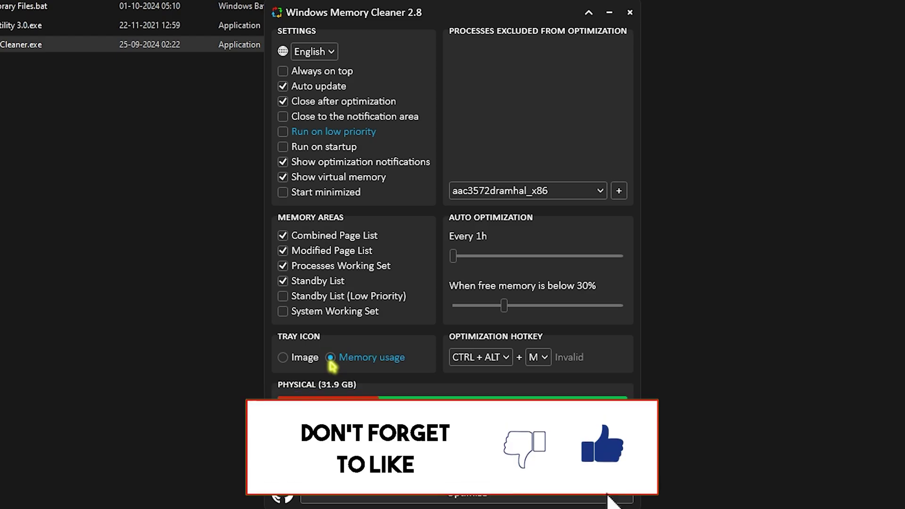
click(562, 196)
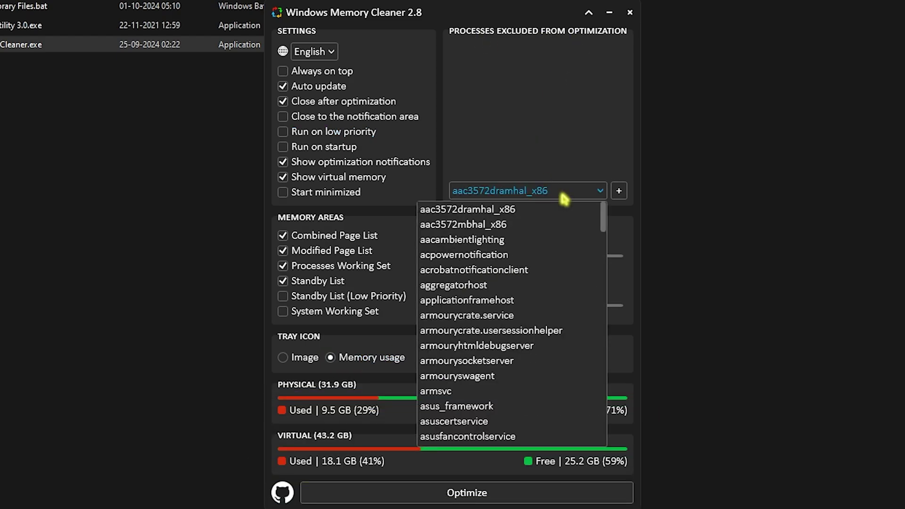
click(565, 193)
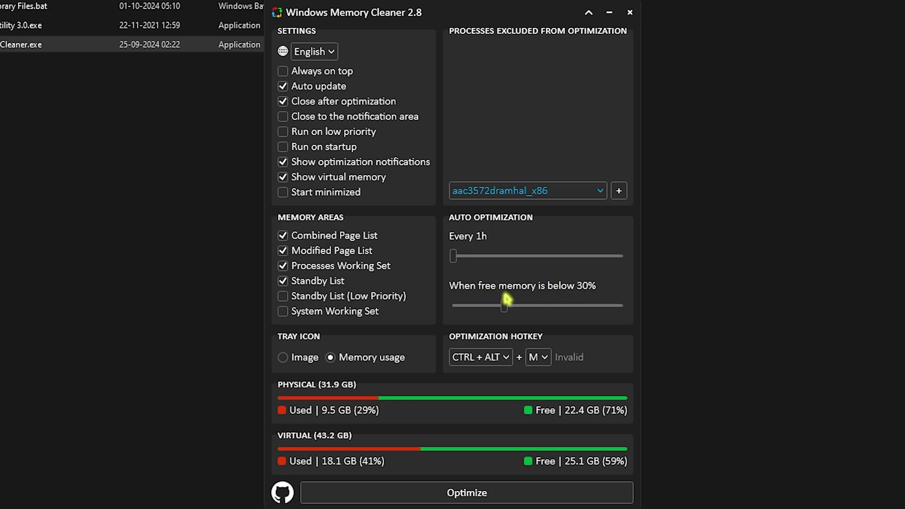
click(485, 490)
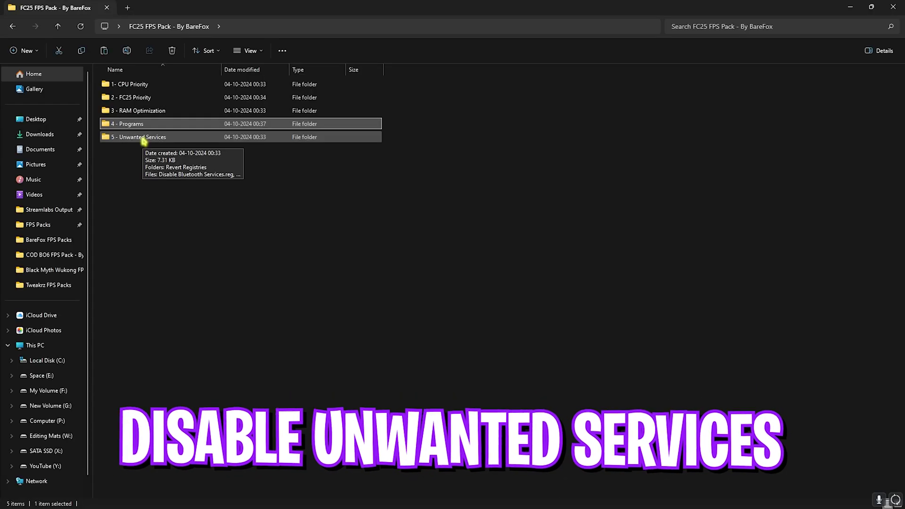
Open 5 - Unwanted Services, select its eight .reg tweak files, and open the Revert Registries folder
double_click(142, 137)
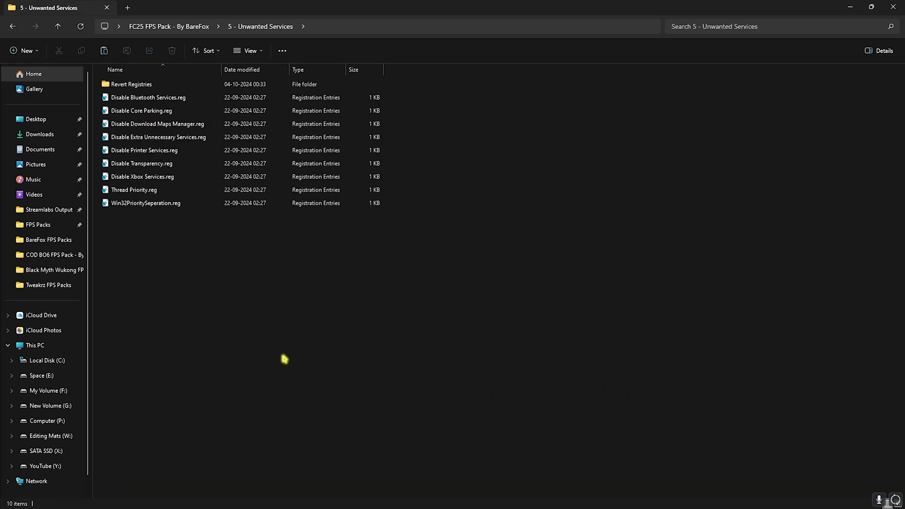
drag(208, 293, 160, 97)
click(174, 304)
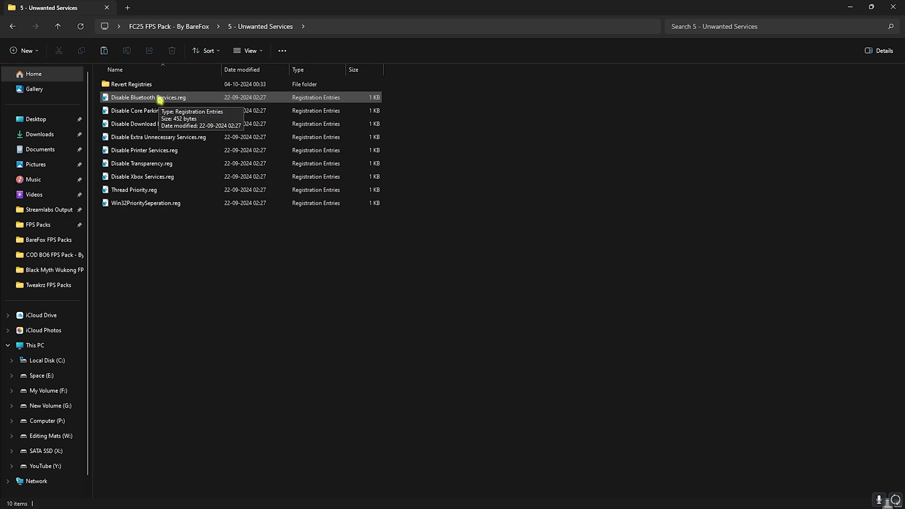
drag(190, 255, 146, 112)
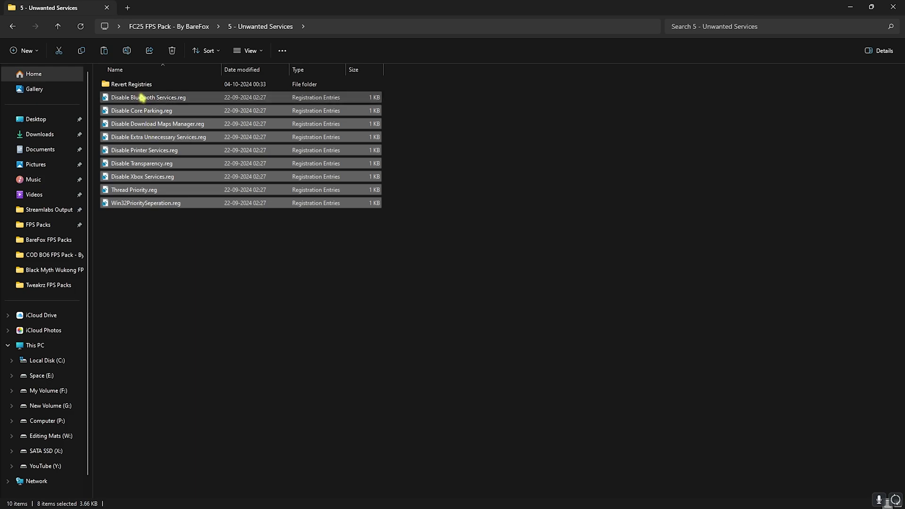
double_click(131, 85)
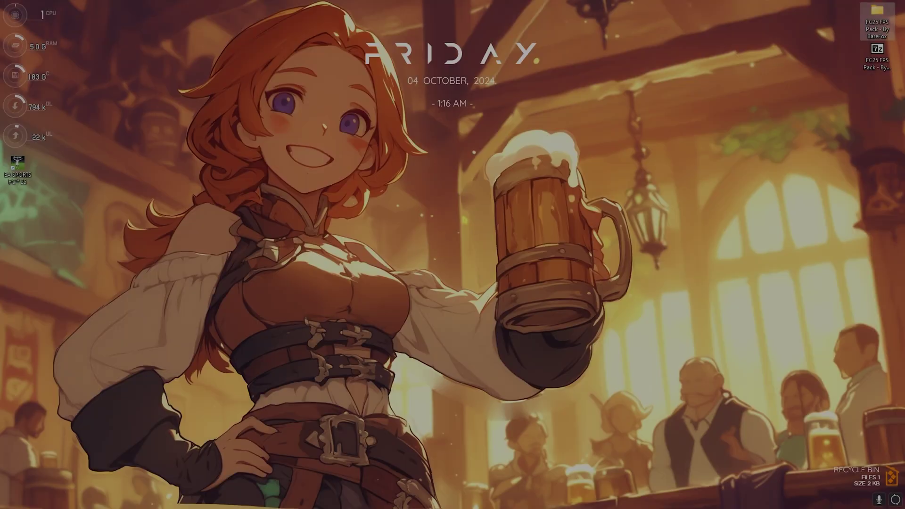
Open the Services app from Windows search and select the SysMain service
key(super)
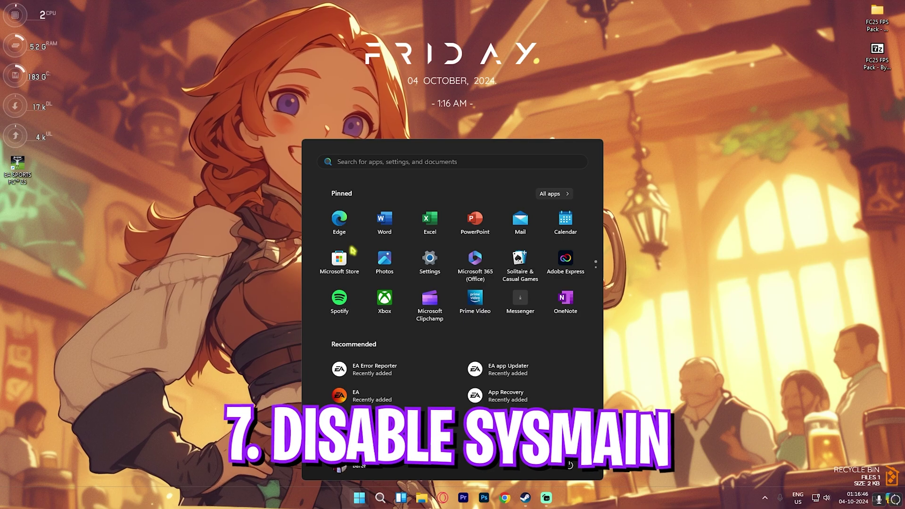
text(services)
click(344, 240)
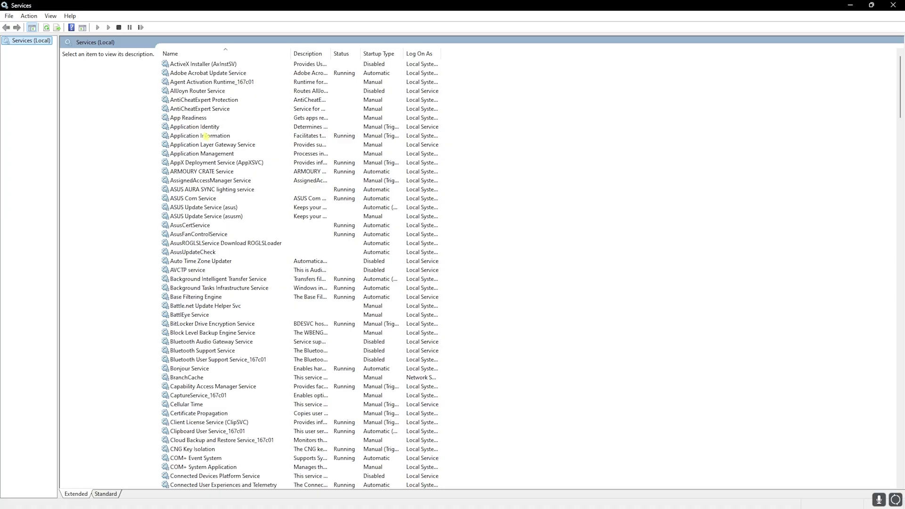
click(207, 144)
key(s)
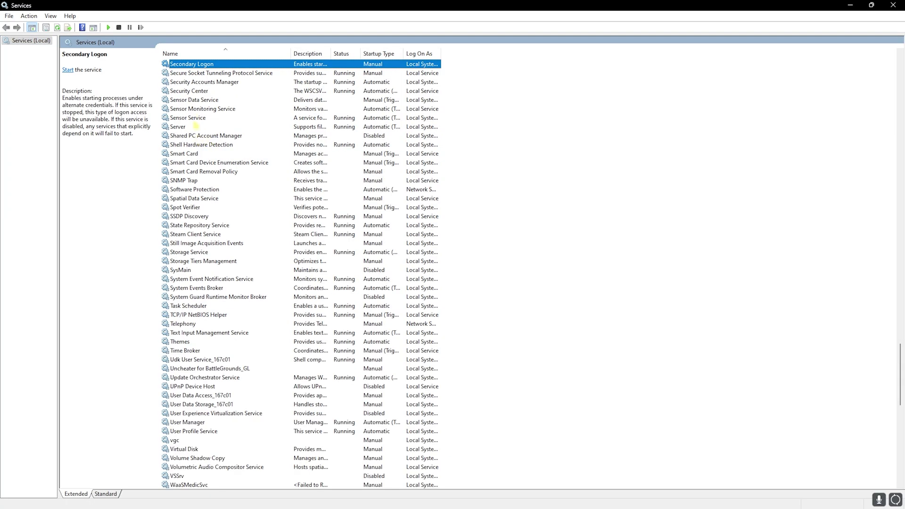
click(191, 271)
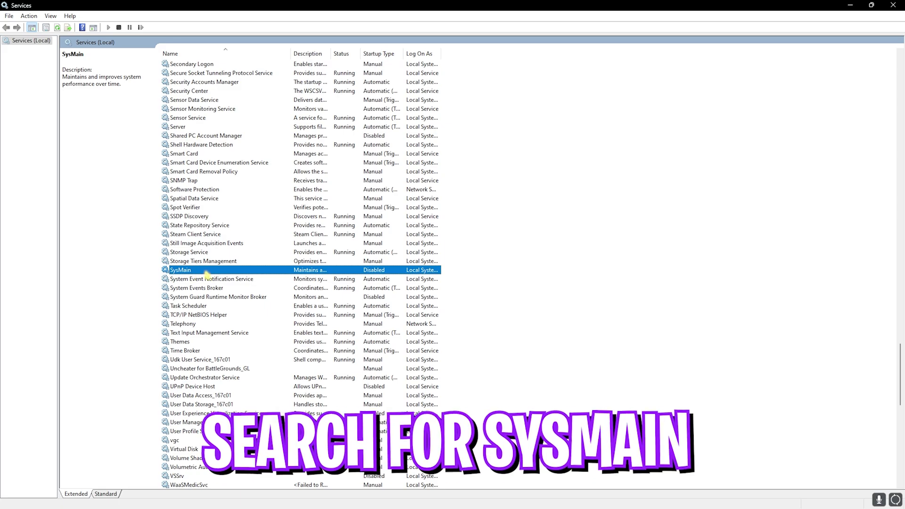
Keep SysMain's startup type Disabled in its Properties, confirm with OK, and close Services
right_click(206, 273)
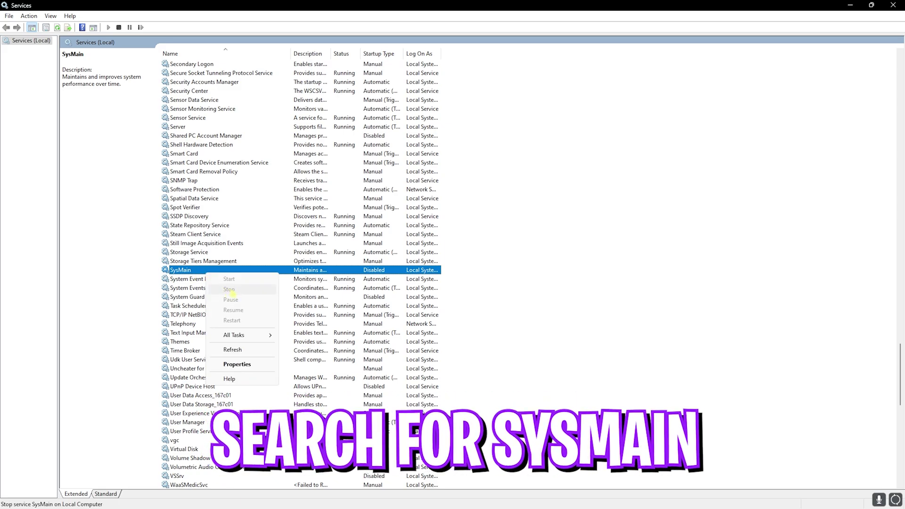
click(235, 364)
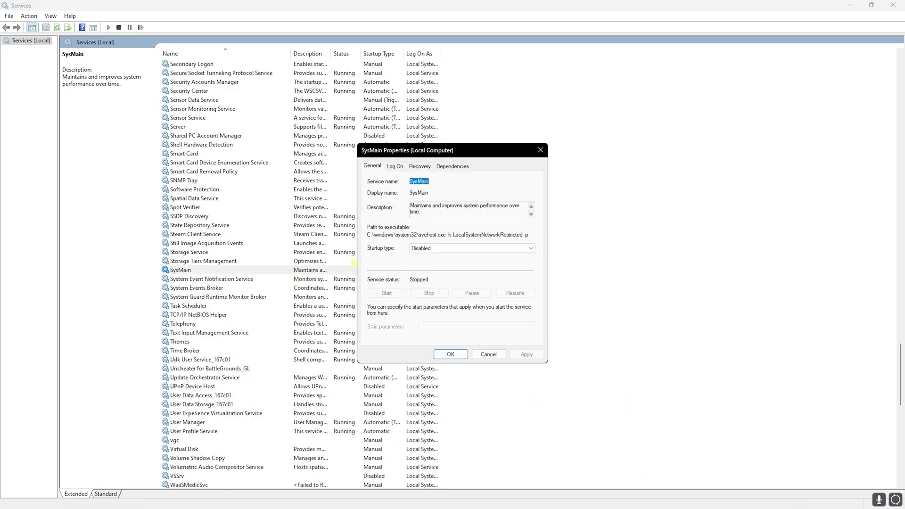
click(412, 253)
click(471, 277)
click(452, 356)
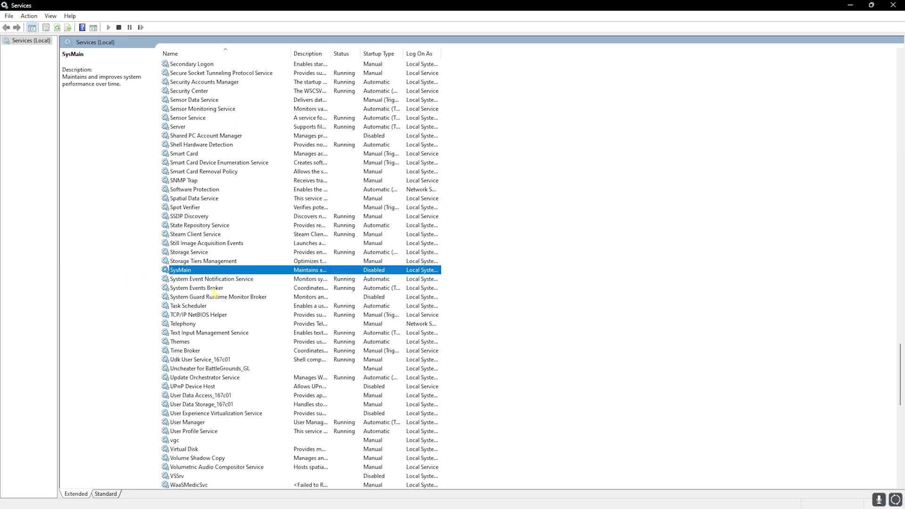
click(893, 5)
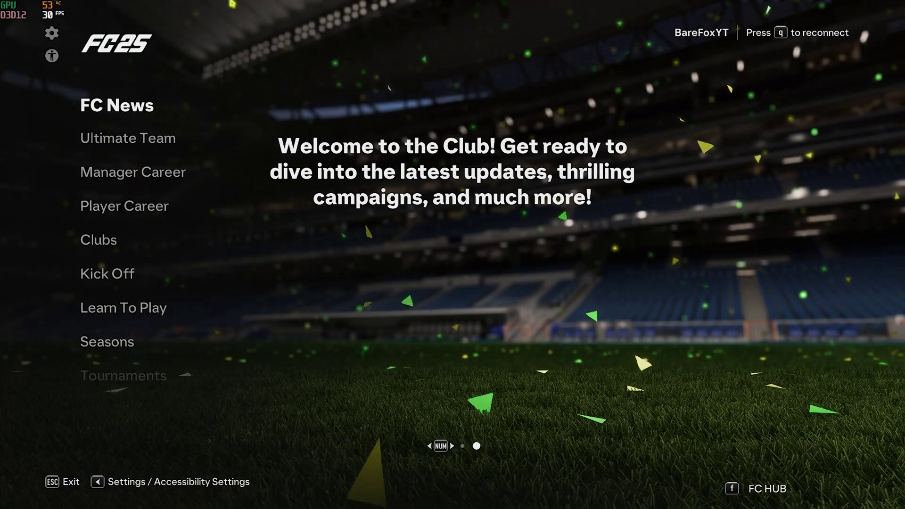
In Game Settings > Display Configuration, change Cloth Quality from Low to Medium, apply, and exit to the main menu
click(55, 32)
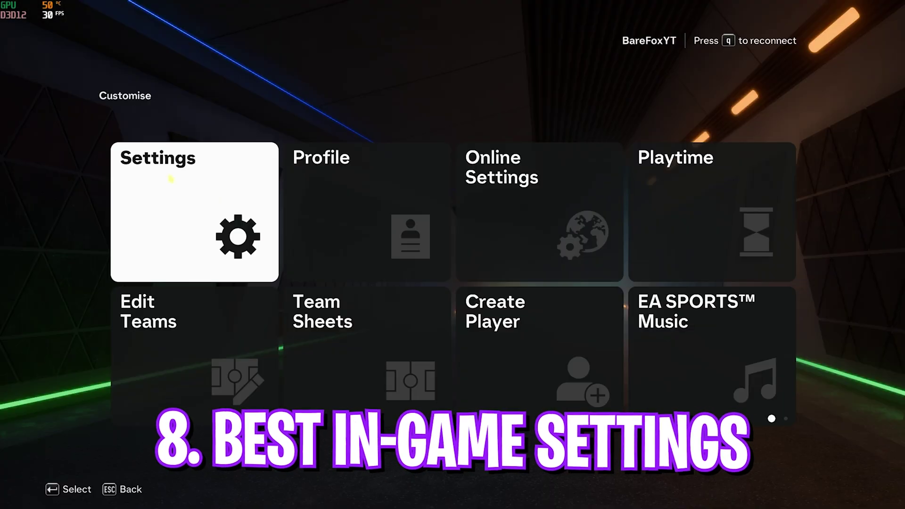
click(169, 177)
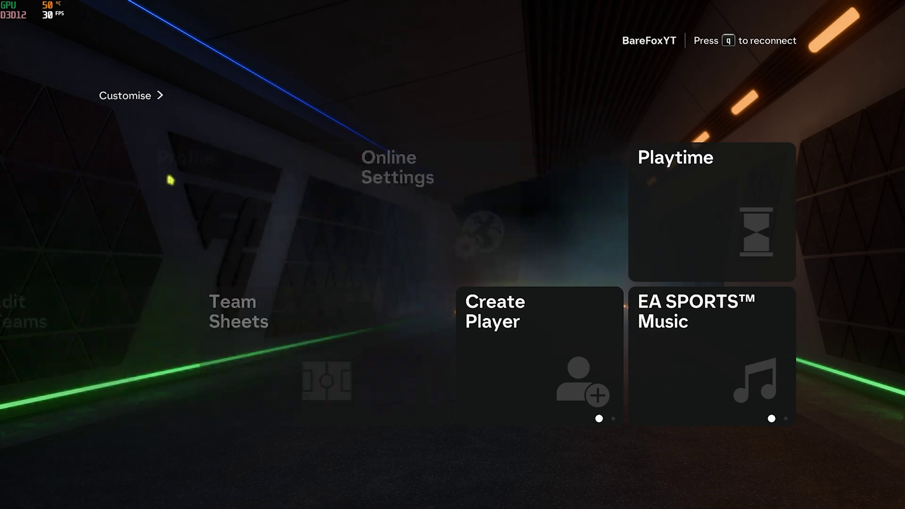
click(523, 190)
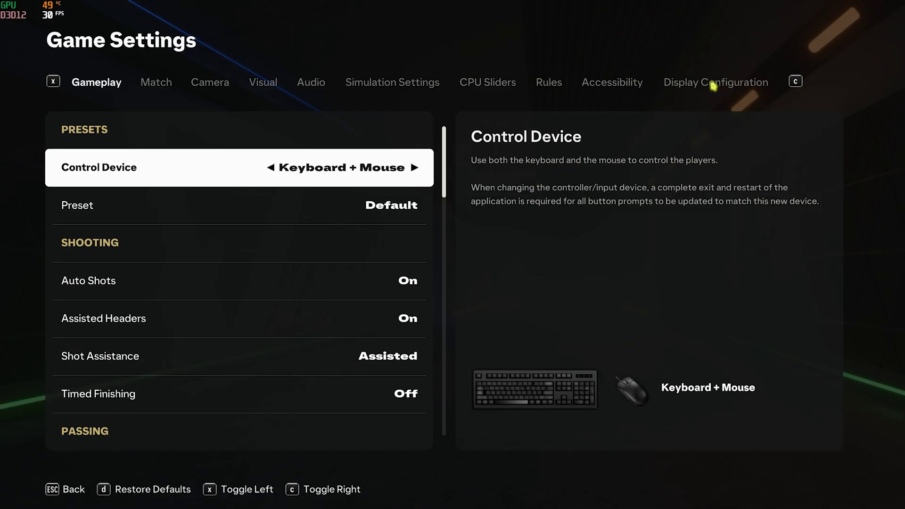
click(712, 84)
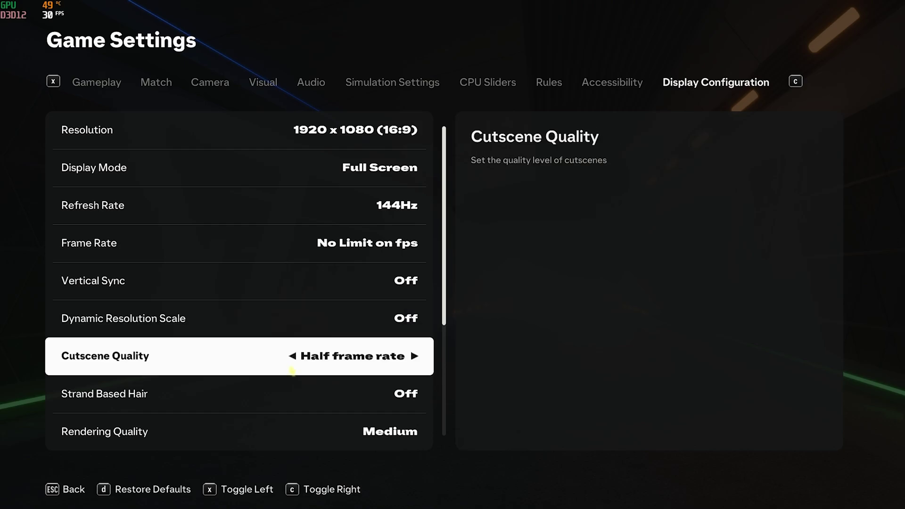
scroll(184, 438, down, 5)
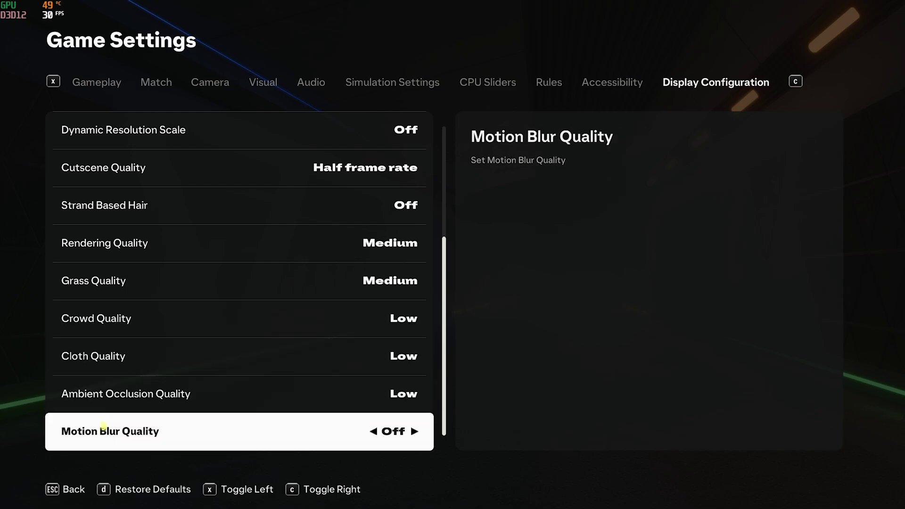
click(414, 355)
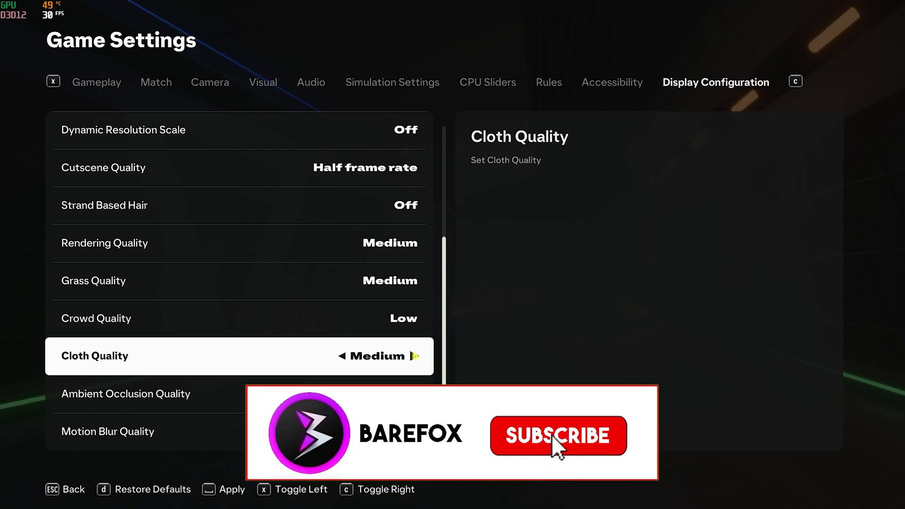
key(space)
key(Escape)
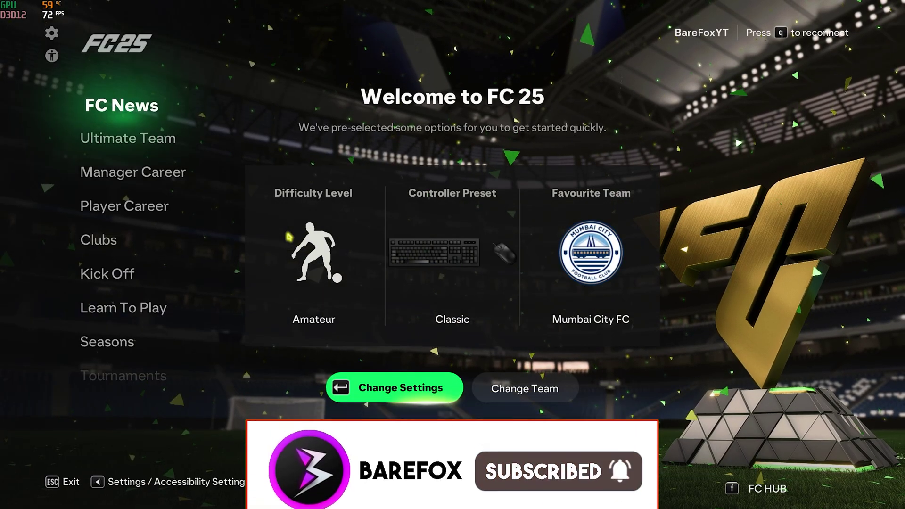